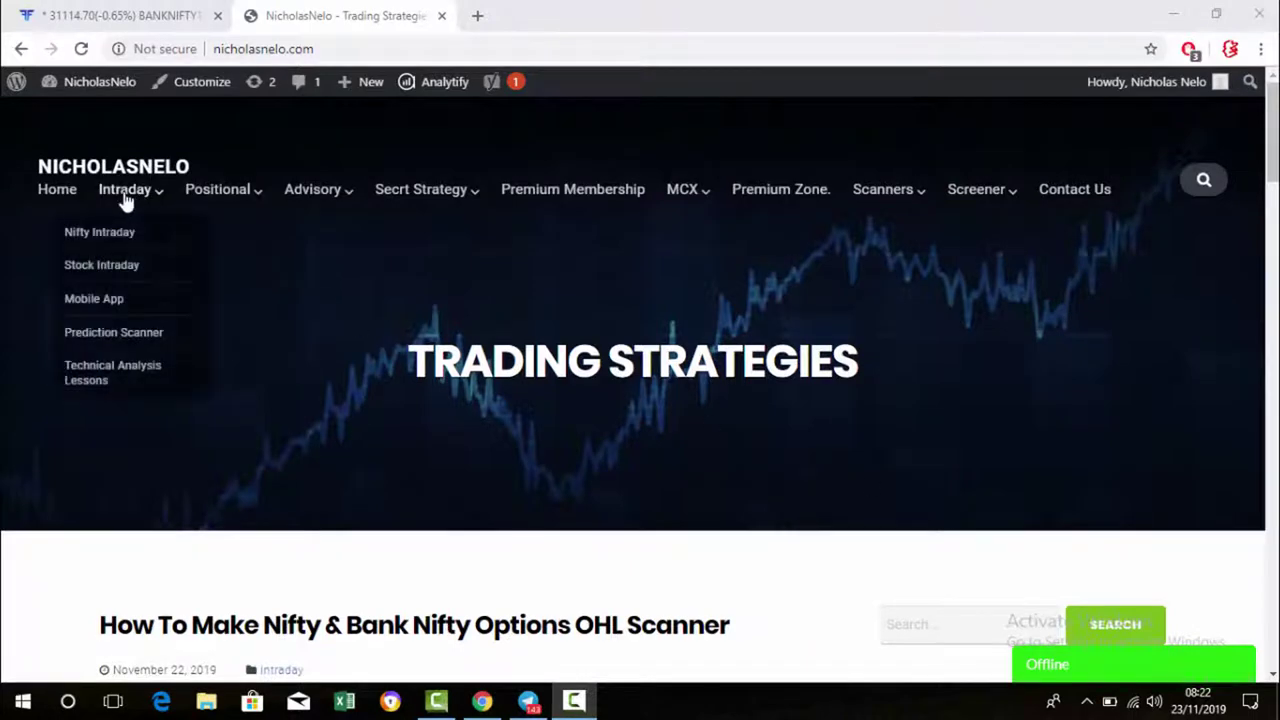
Look over the Telegram chat, then return to the trading strategies website.
mouse_move(208, 200)
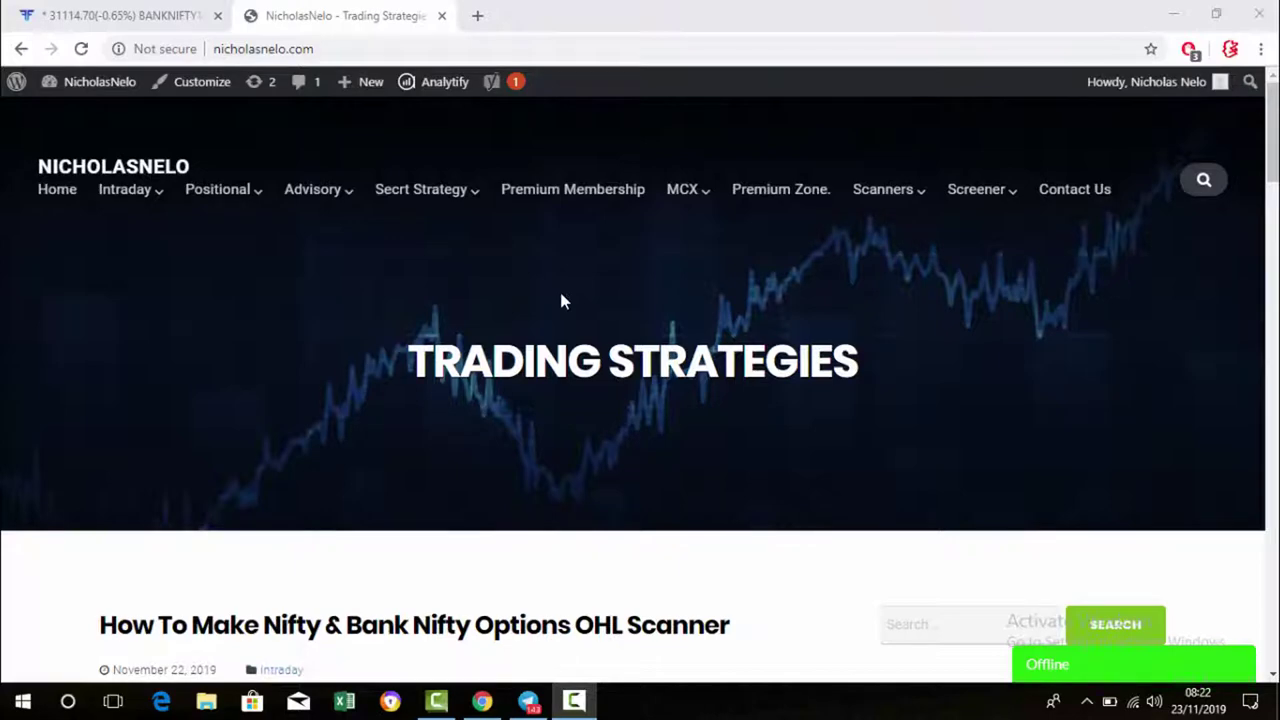
left_click(530, 703)
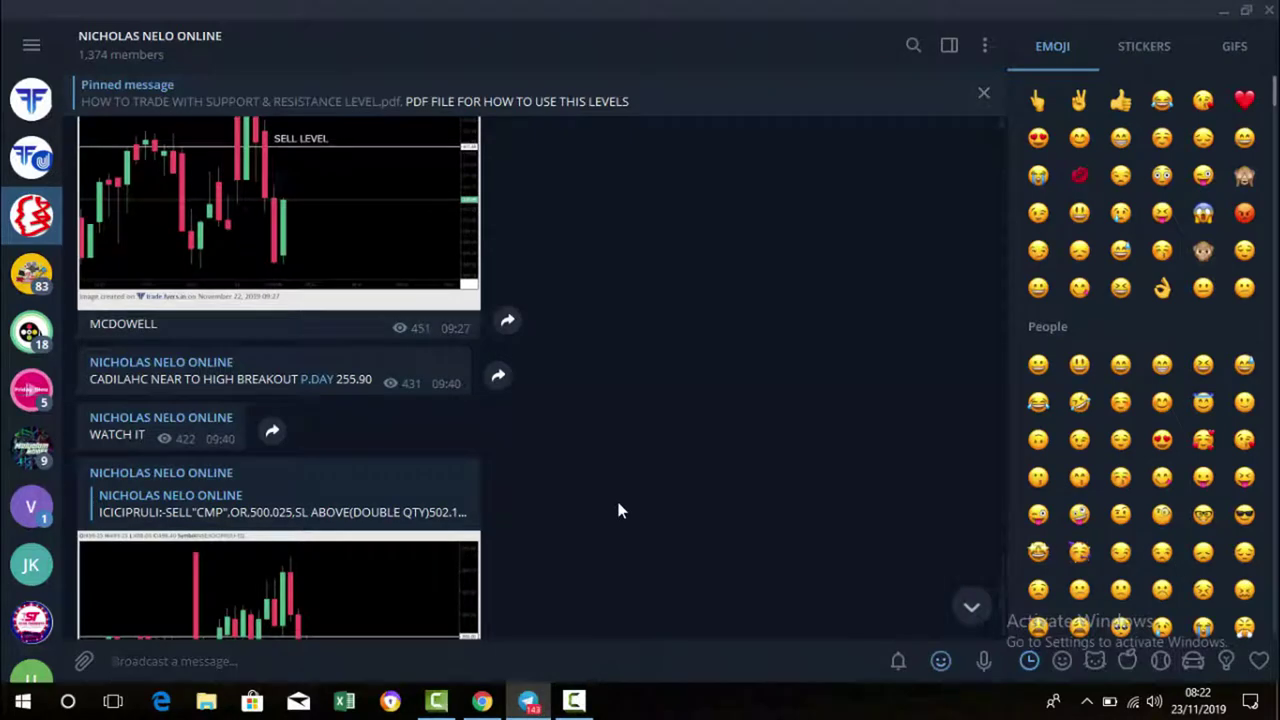
scroll(618, 504, "up", 3)
scroll(618, 510, "up", 1)
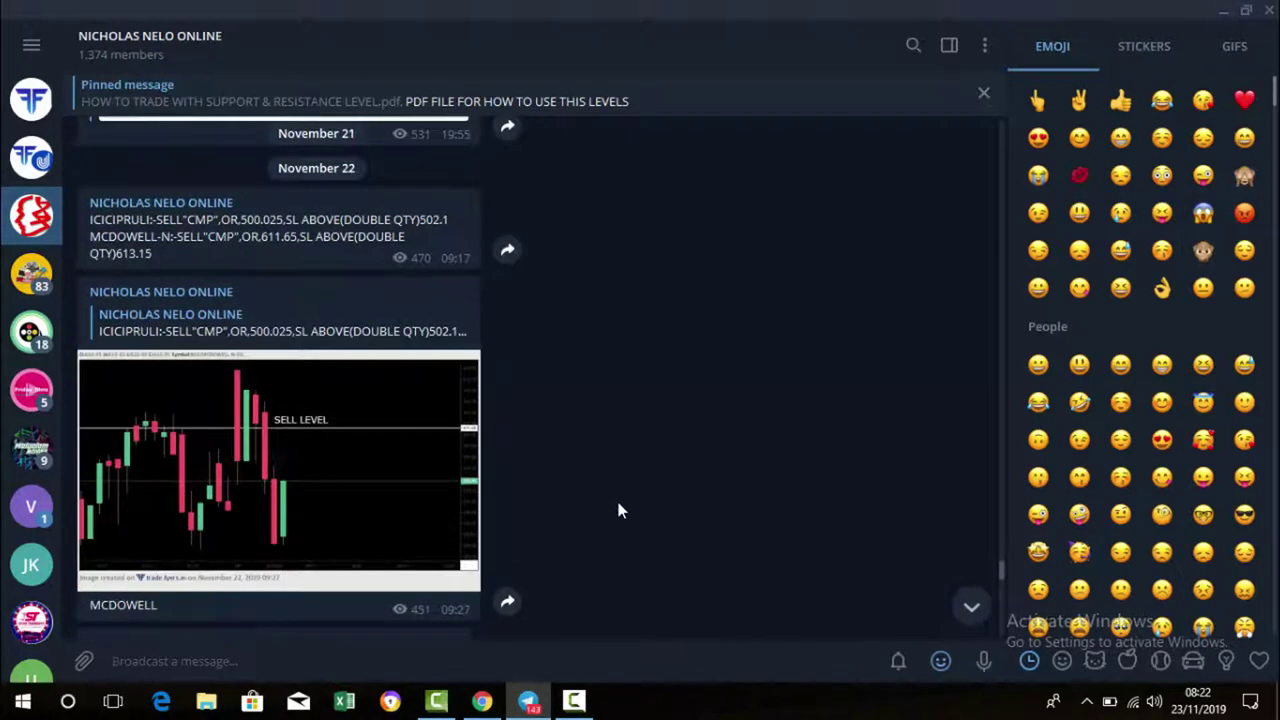
scroll(618, 510, "down", 5)
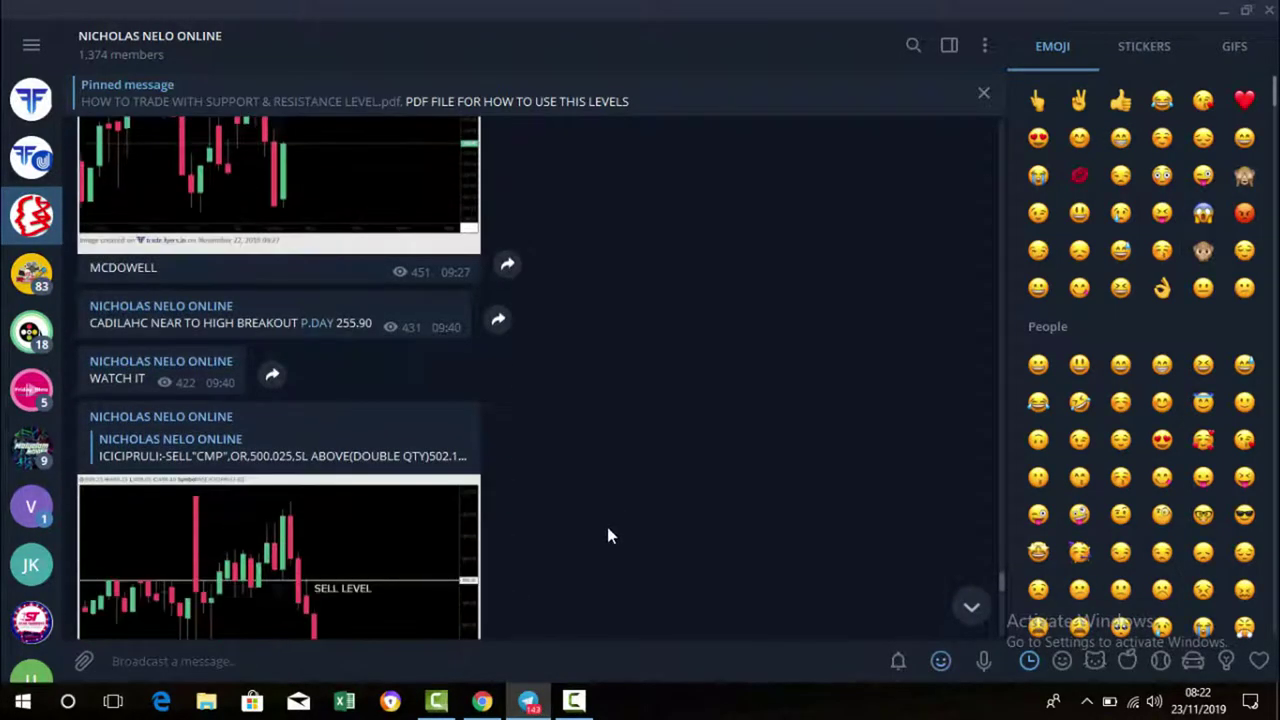
left_click(497, 706)
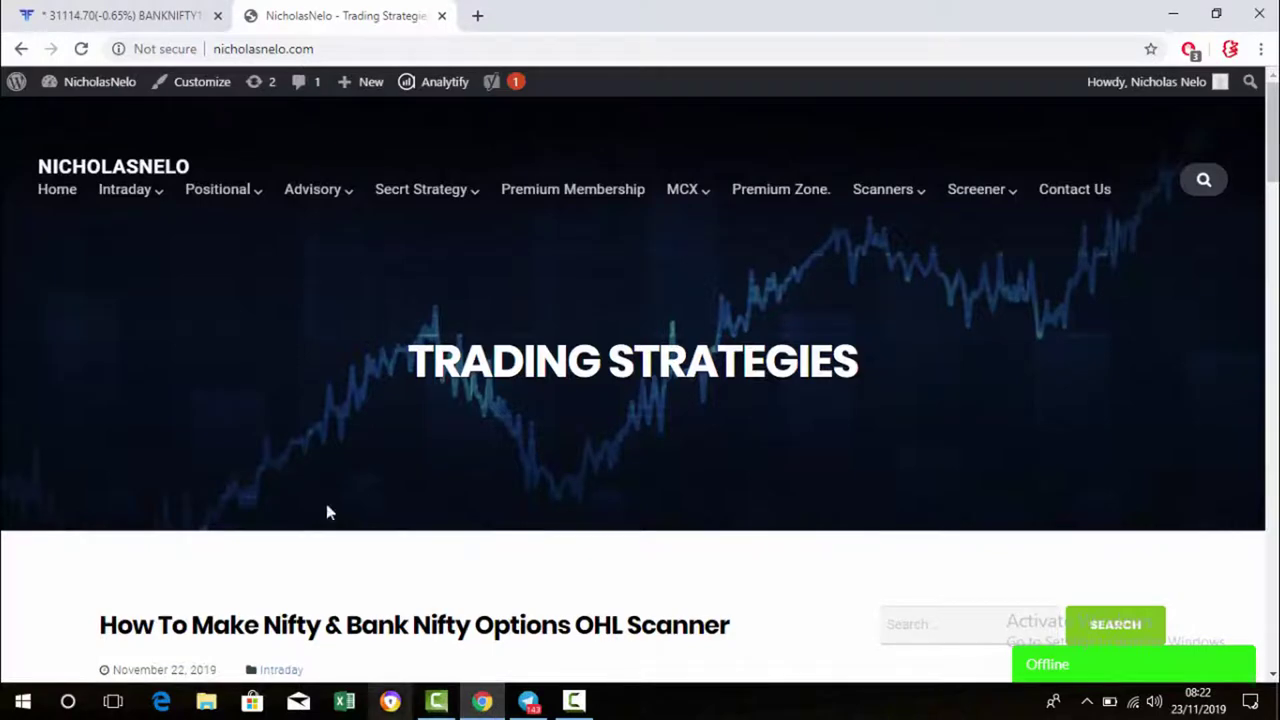
Switch the BANKNIFTY chart to daily candles and shift the view to show the highs.
left_click(151, 12)
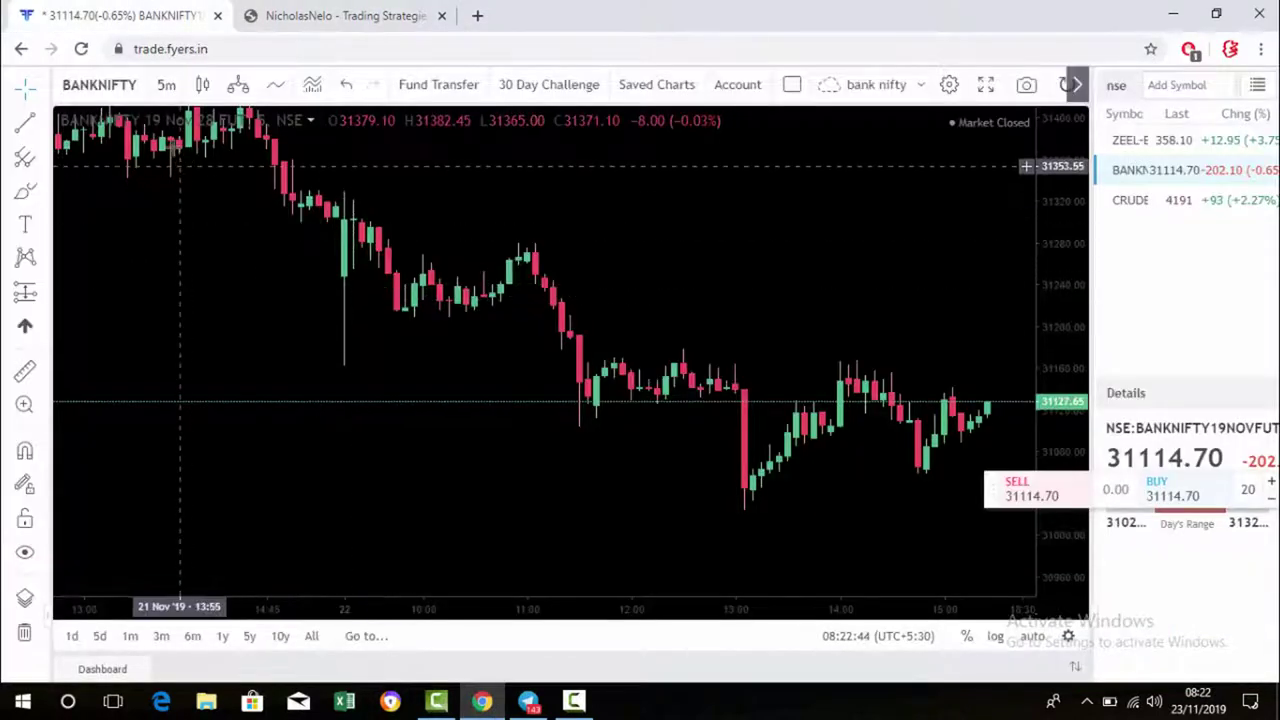
left_click(166, 86)
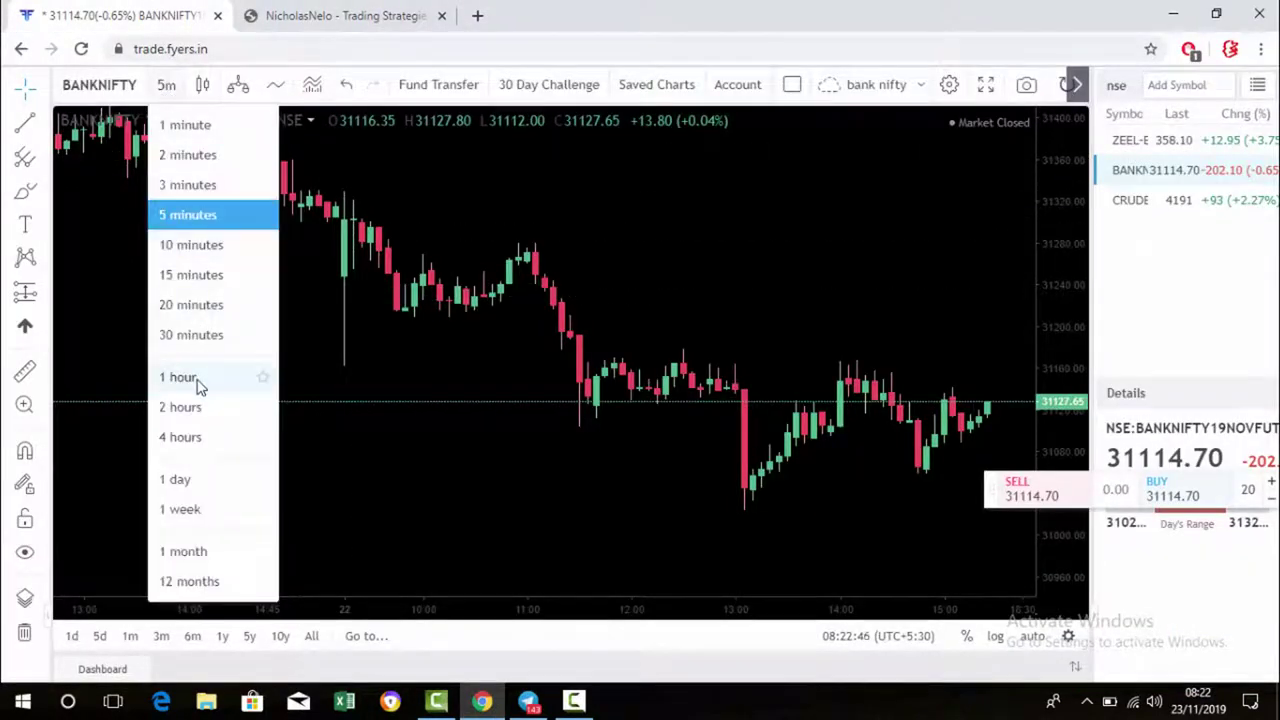
left_click(176, 480)
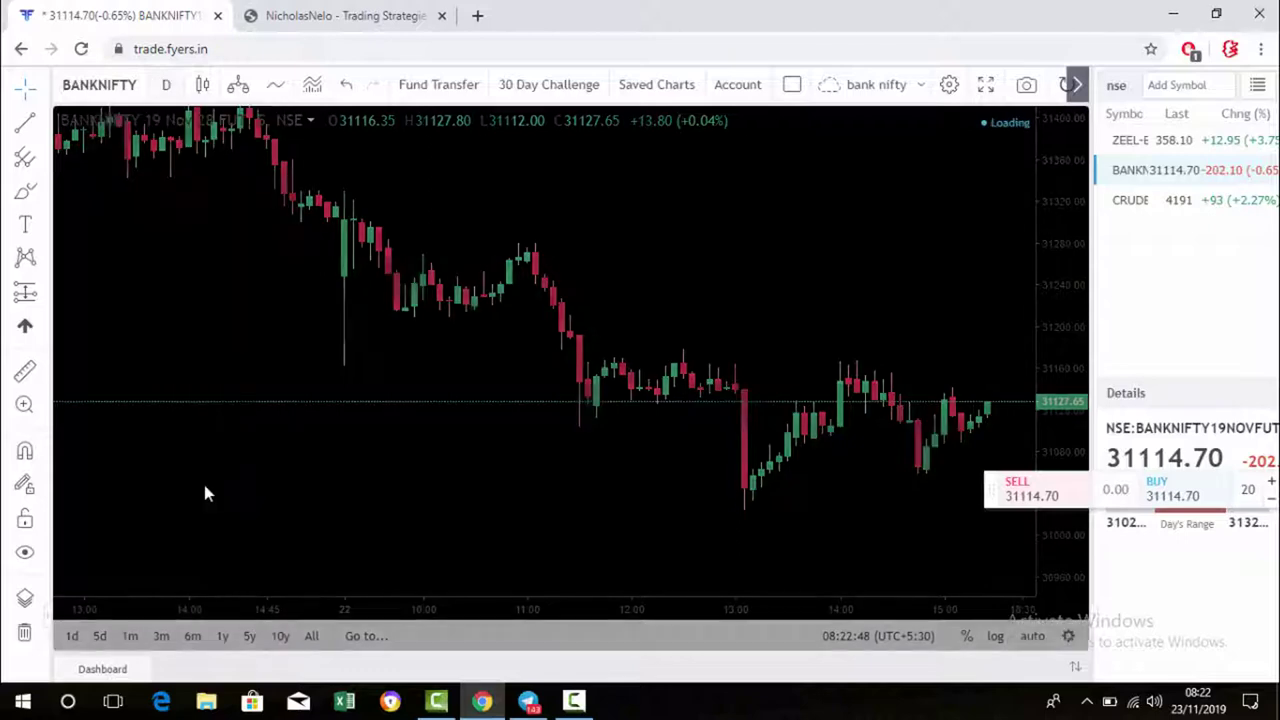
scroll(590, 338, "up", 8)
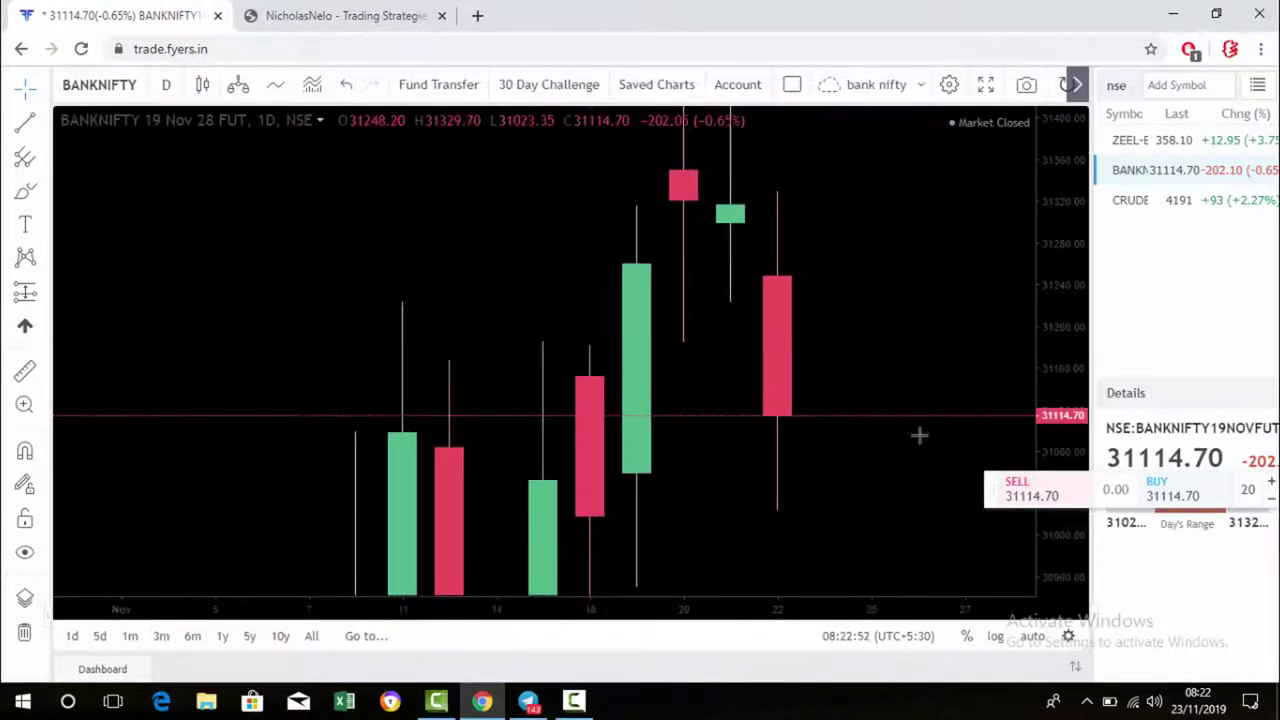
left_click_drag(857, 297, 857, 474)
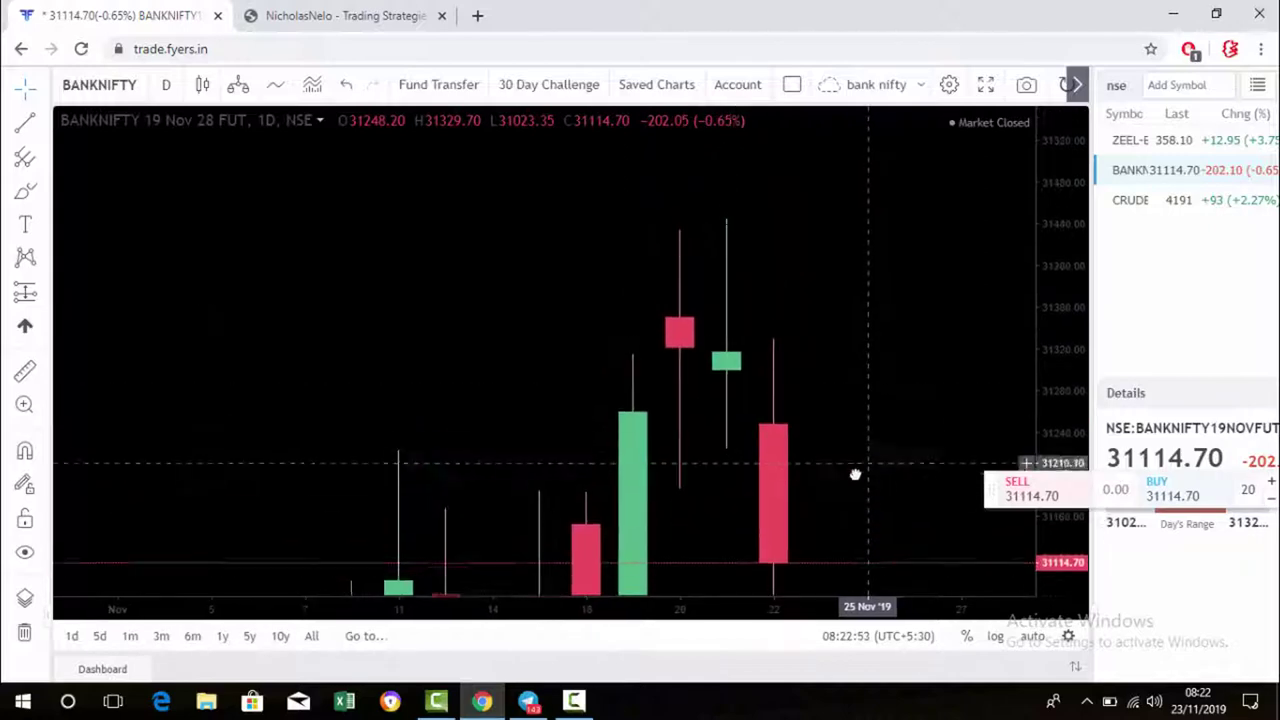
Draw horizontal lines at 31445.60 and 31222.60.
left_click(30, 122)
left_click(109, 249)
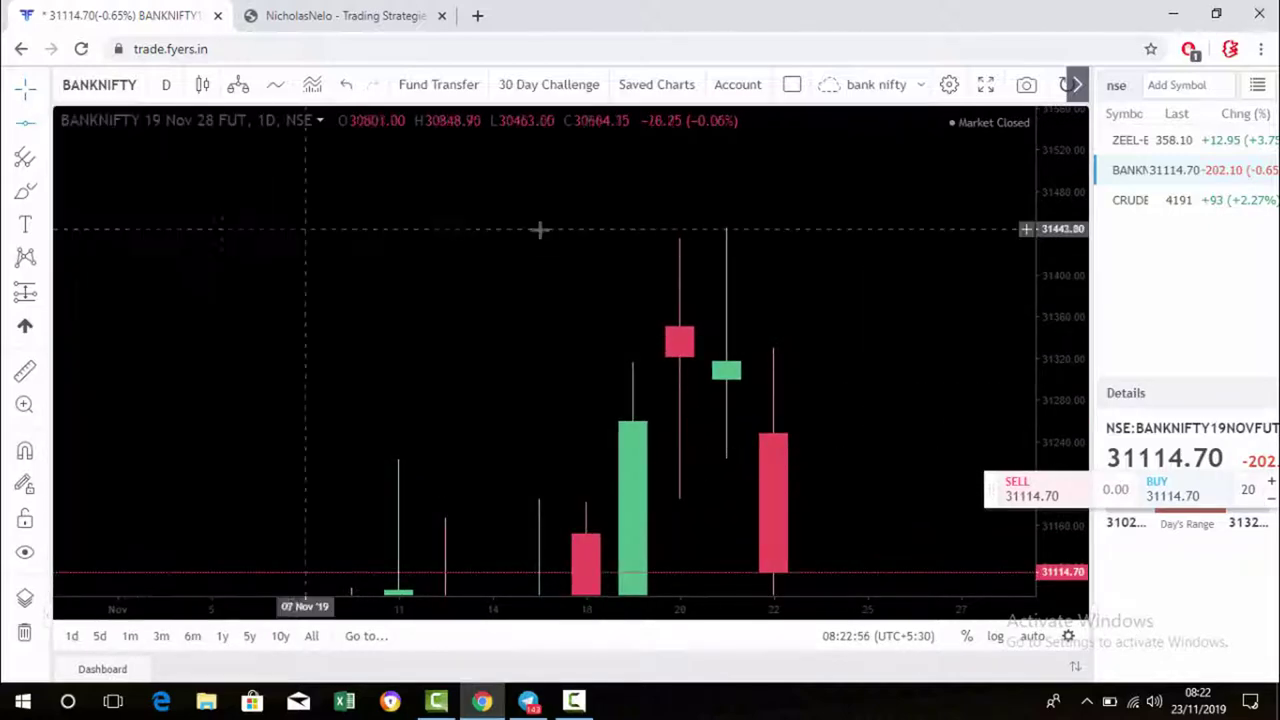
left_click(687, 230)
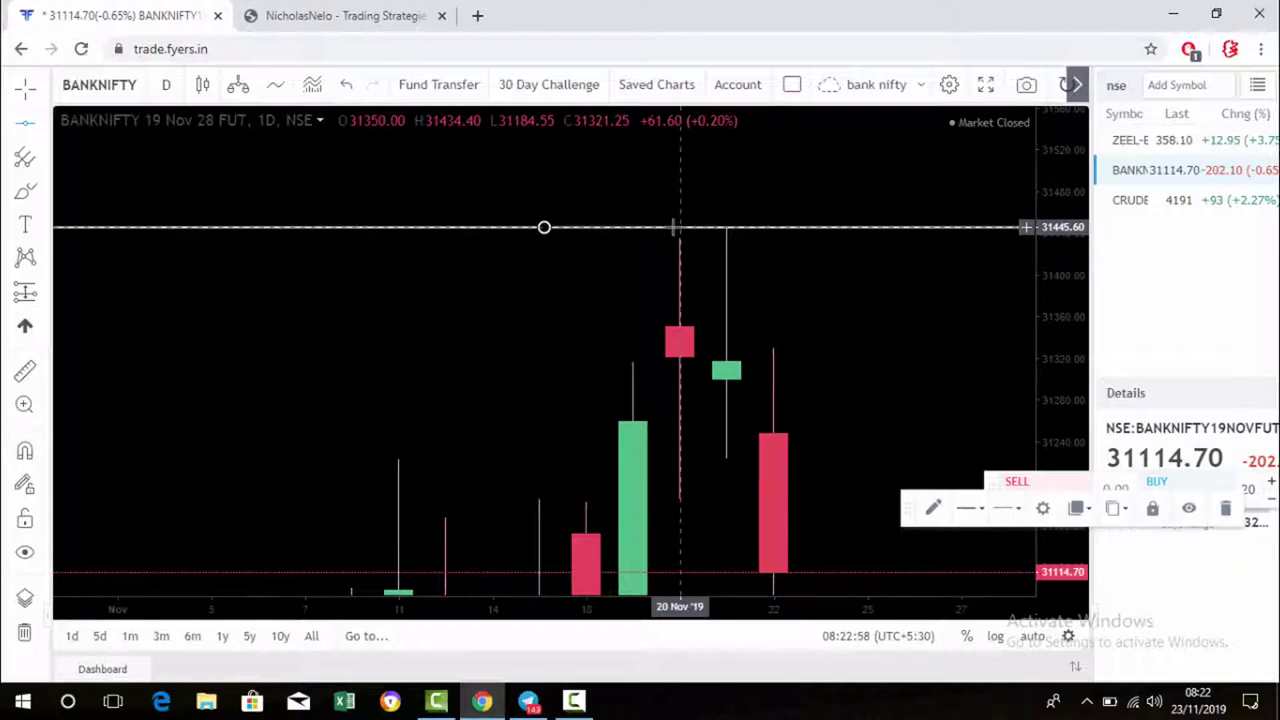
left_click(445, 323)
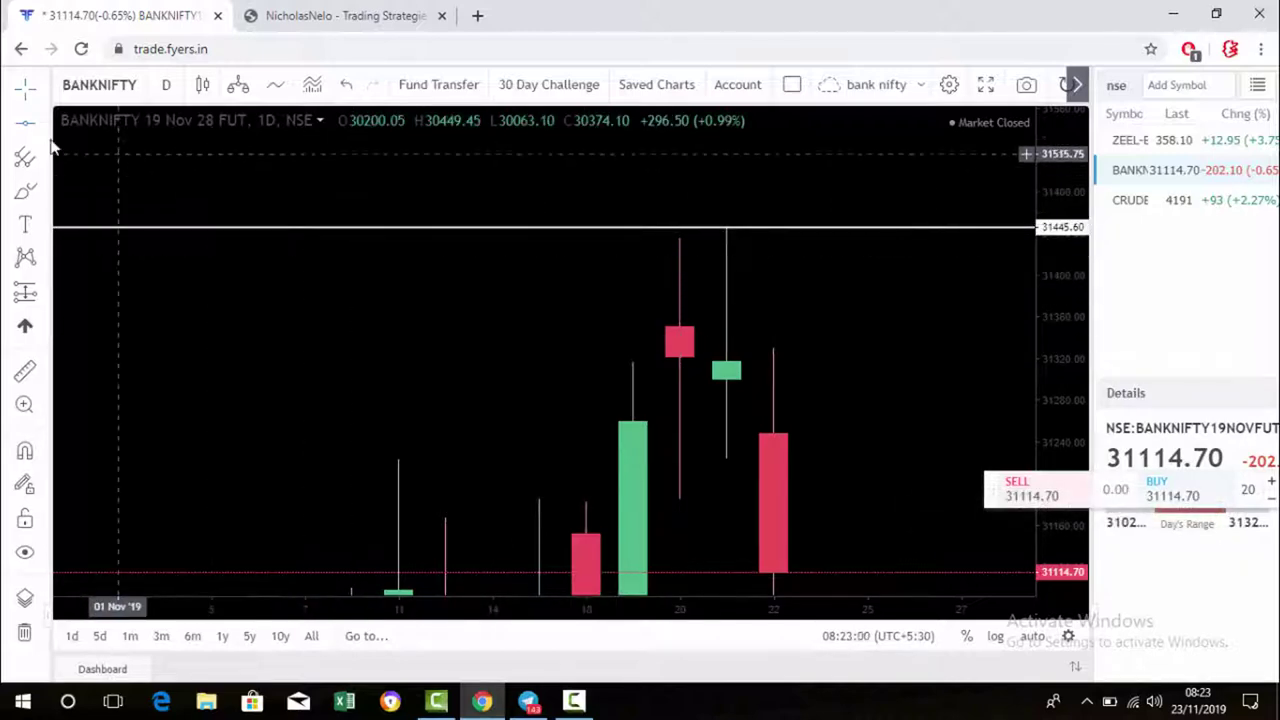
left_click(679, 460)
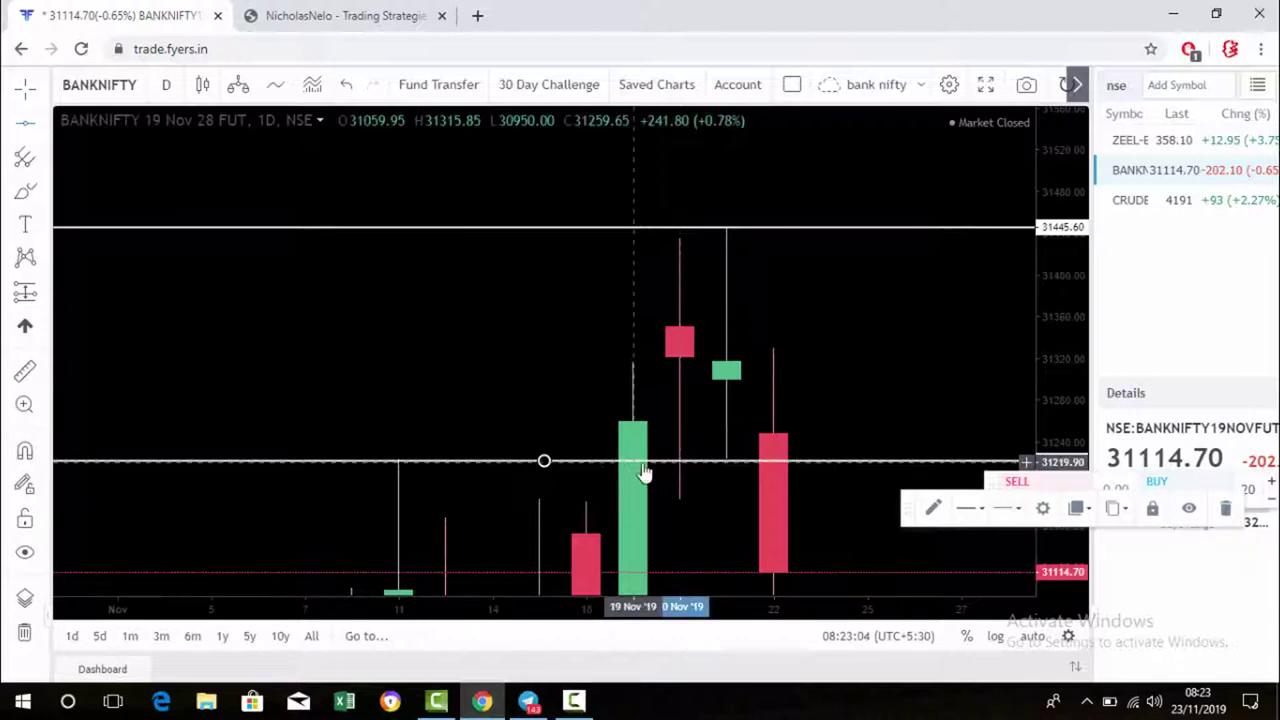
left_click_drag(538, 470, 537, 460)
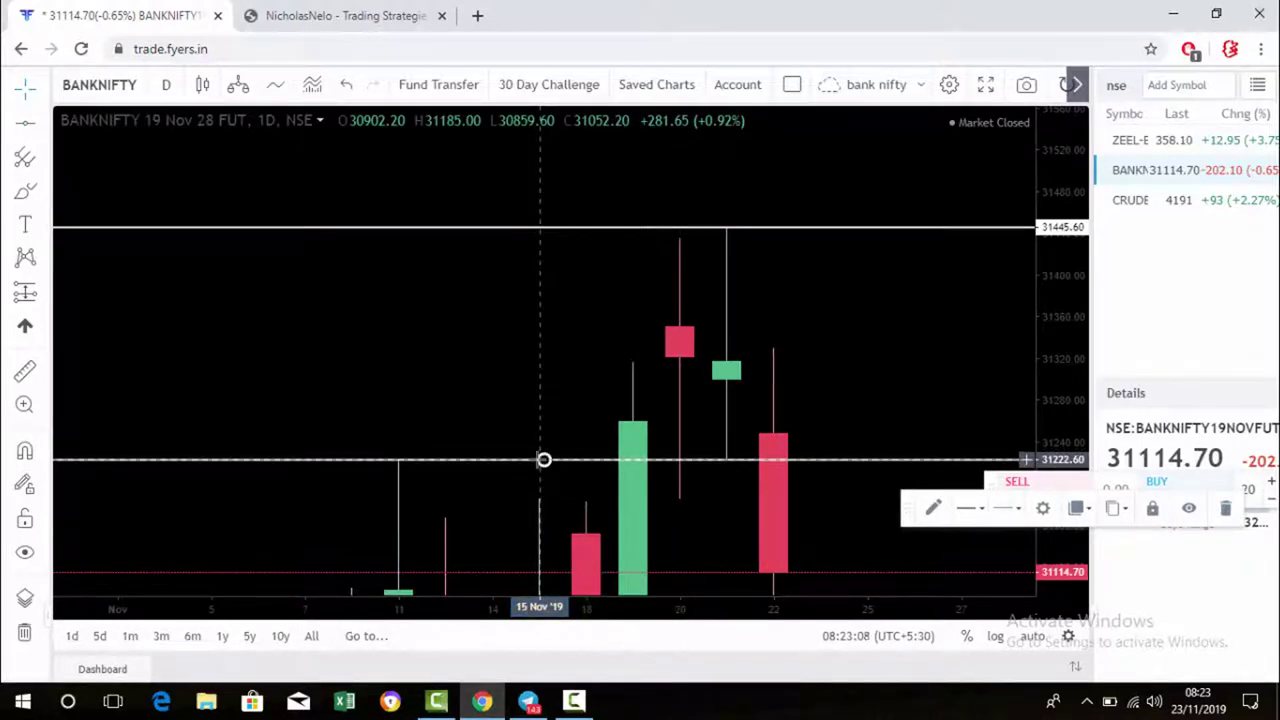
left_click(680, 414)
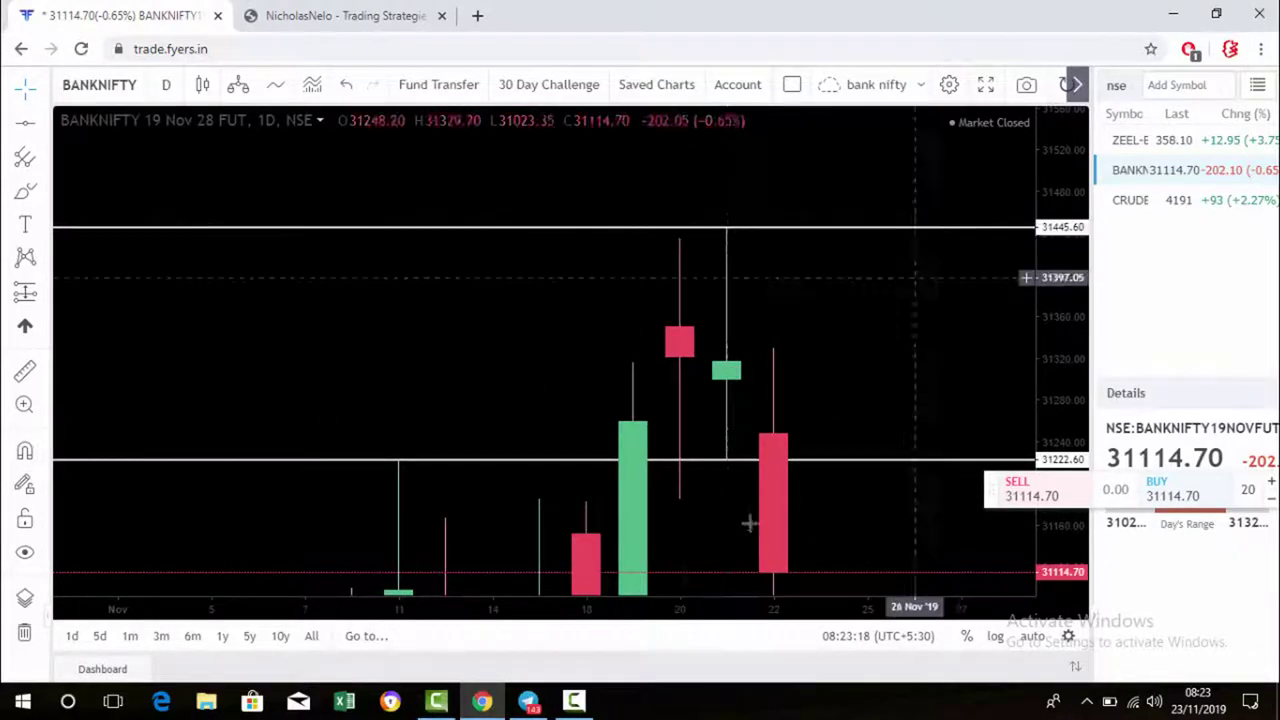
left_click(168, 86)
Return the chart to 5-minute candles and add the Relative Strength Index indicator.
left_click(196, 215)
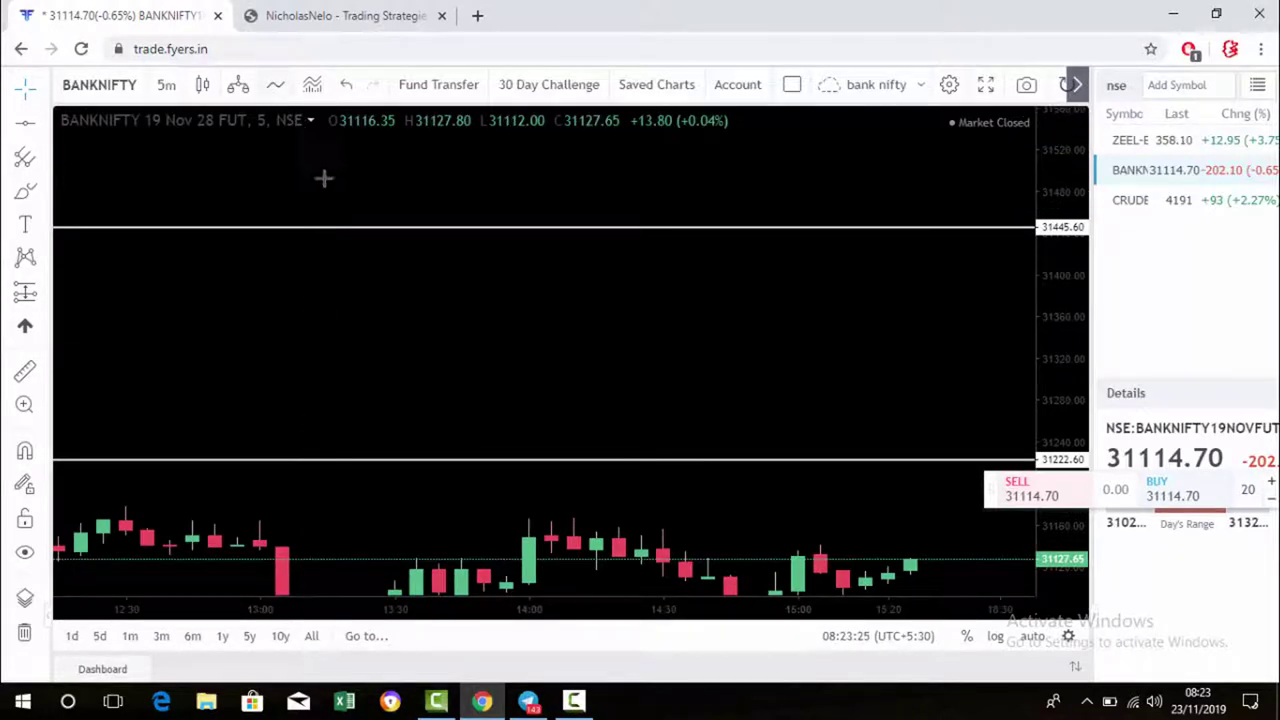
key("slash")
type("r")
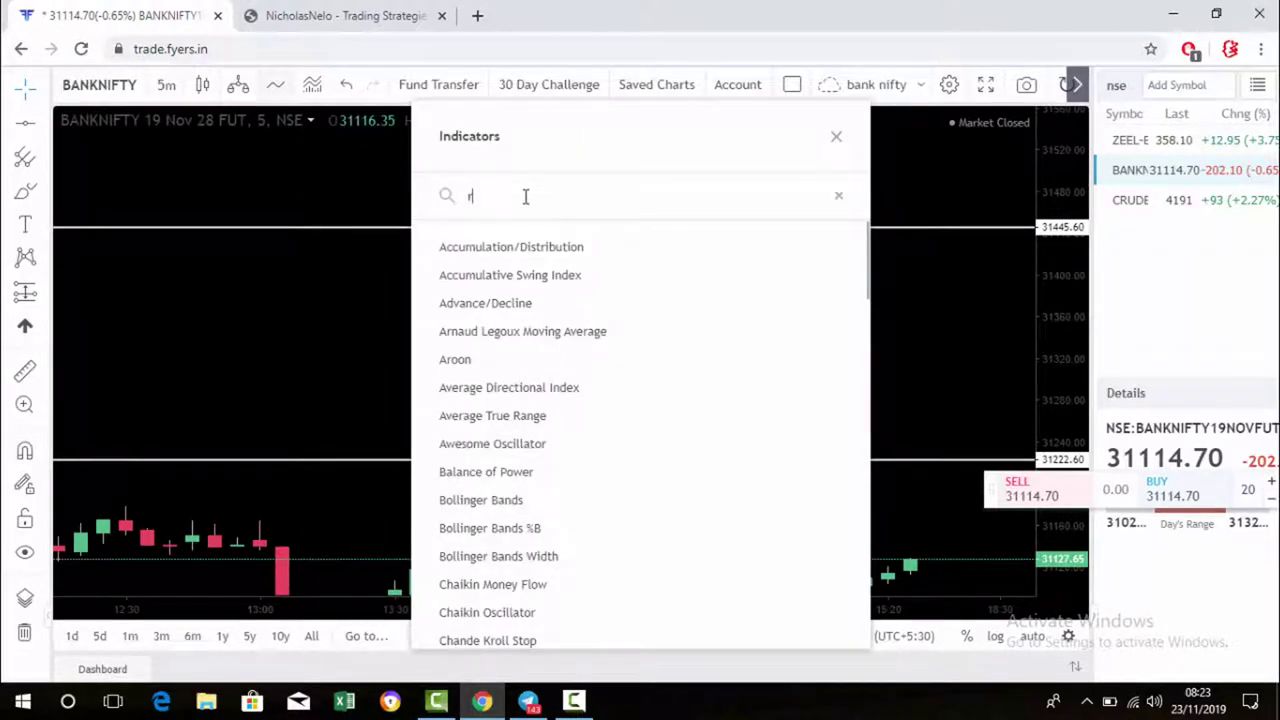
type("si")
left_click(520, 249)
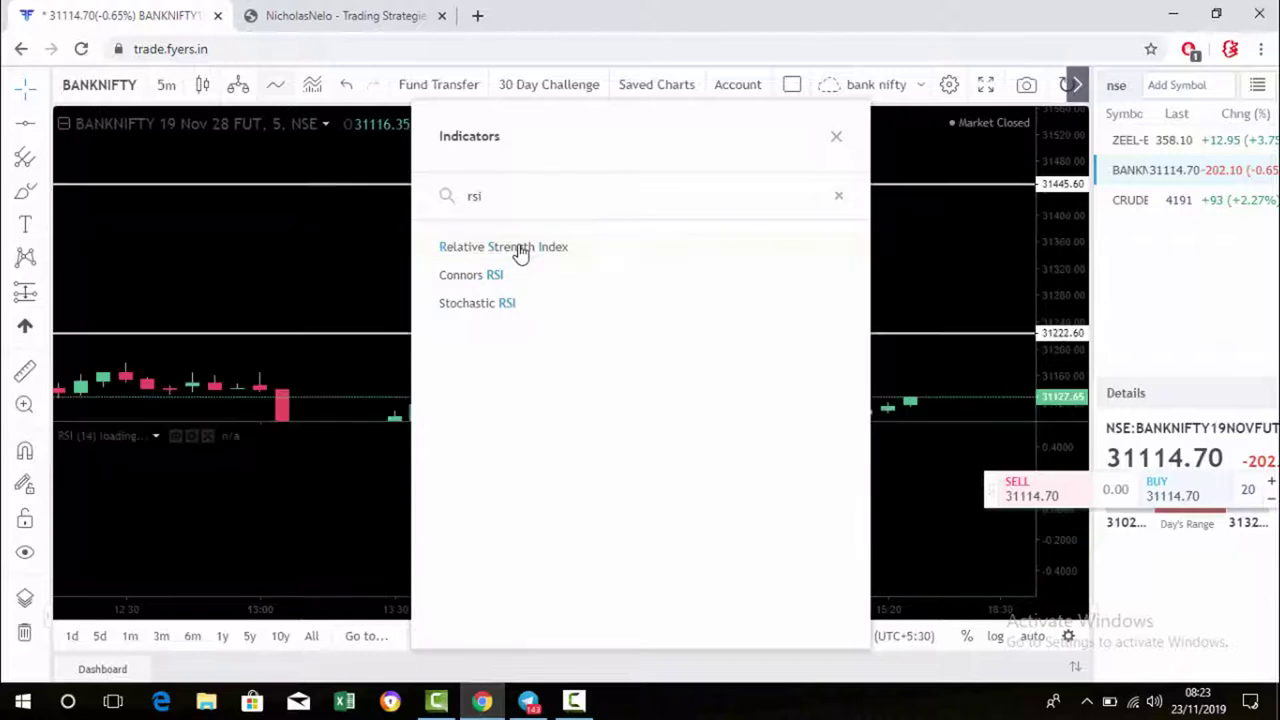
left_click(832, 137)
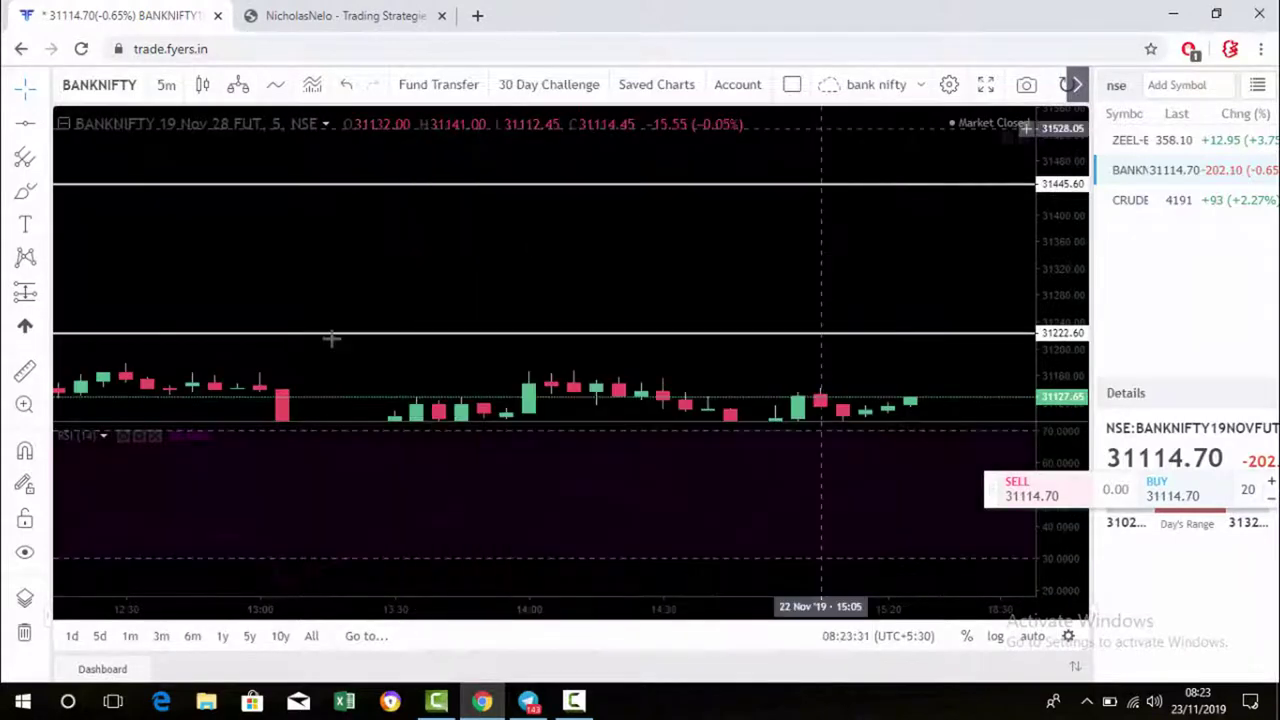
Set RSI length 5 with a red upper limit, green lower limit and white plot line.
left_click(138, 438)
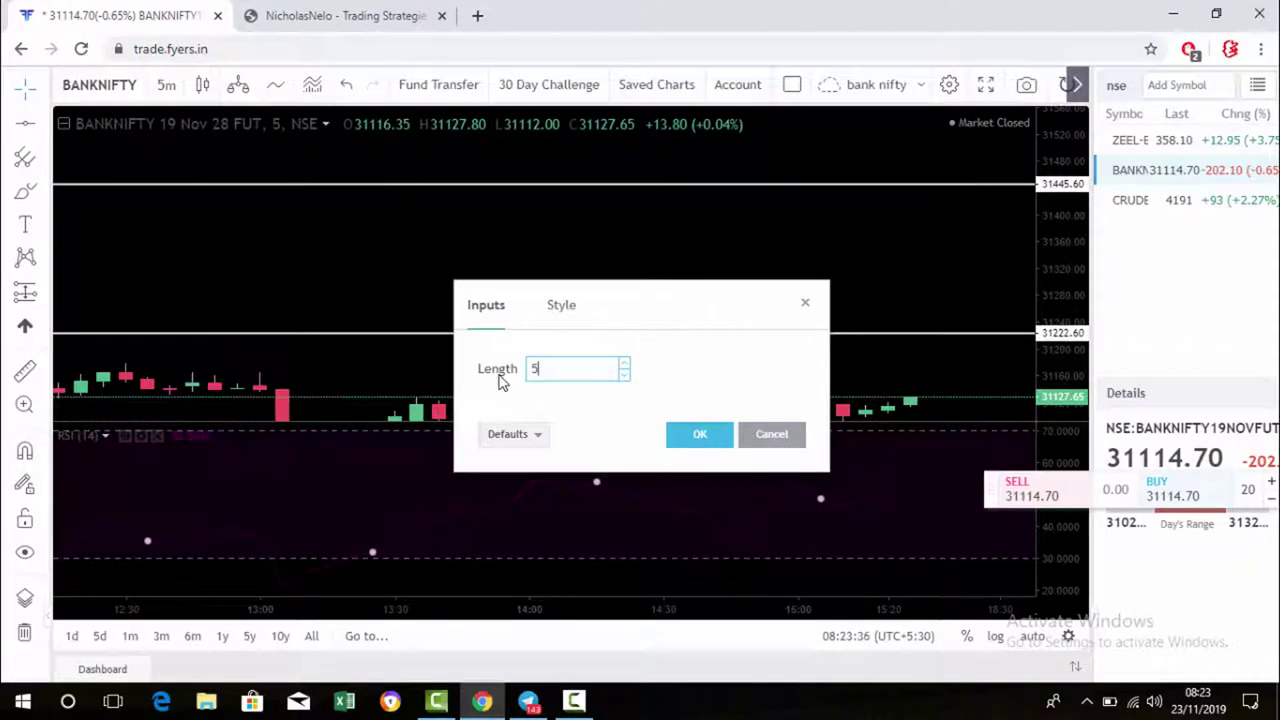
left_click(563, 306)
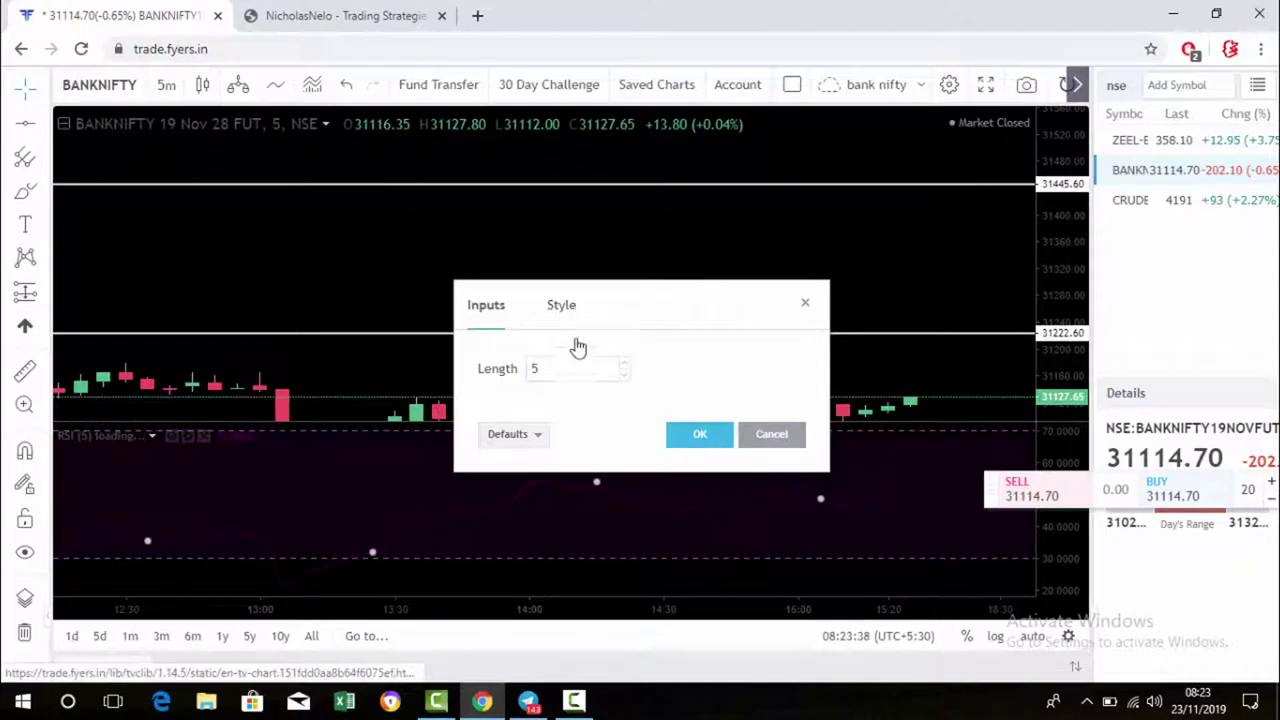
left_click(633, 401)
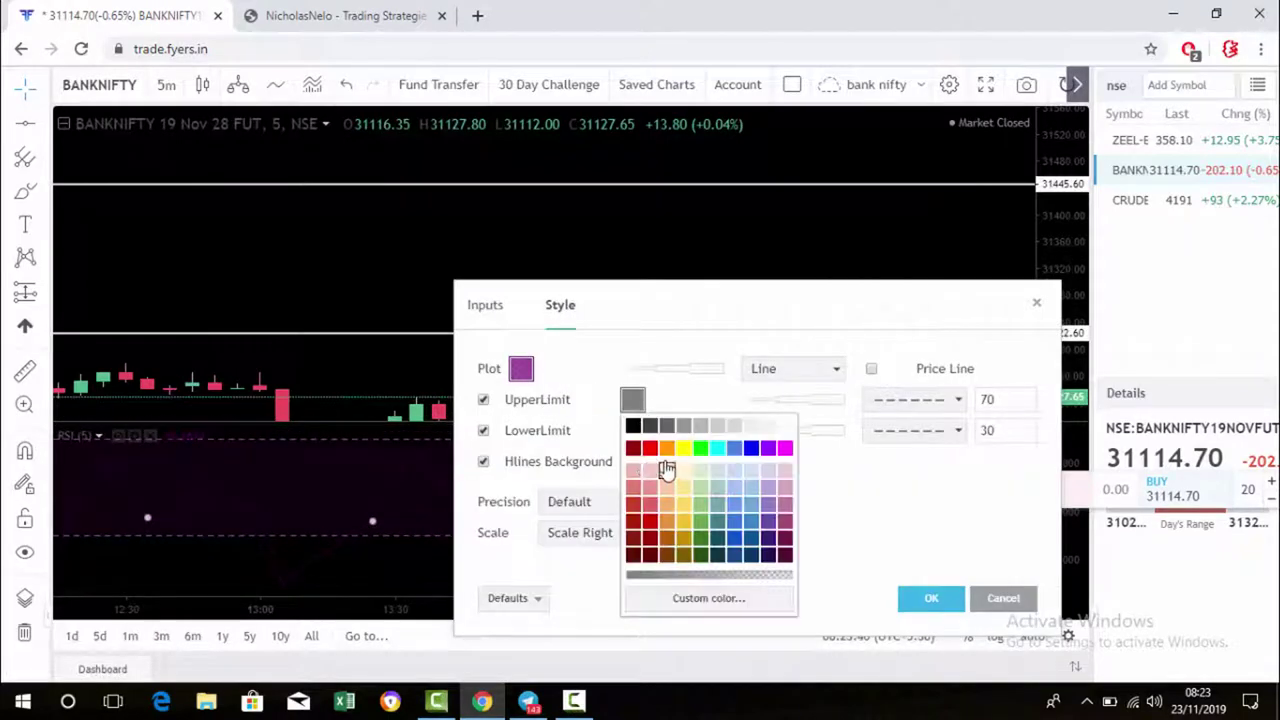
left_click(650, 451)
left_click(632, 431)
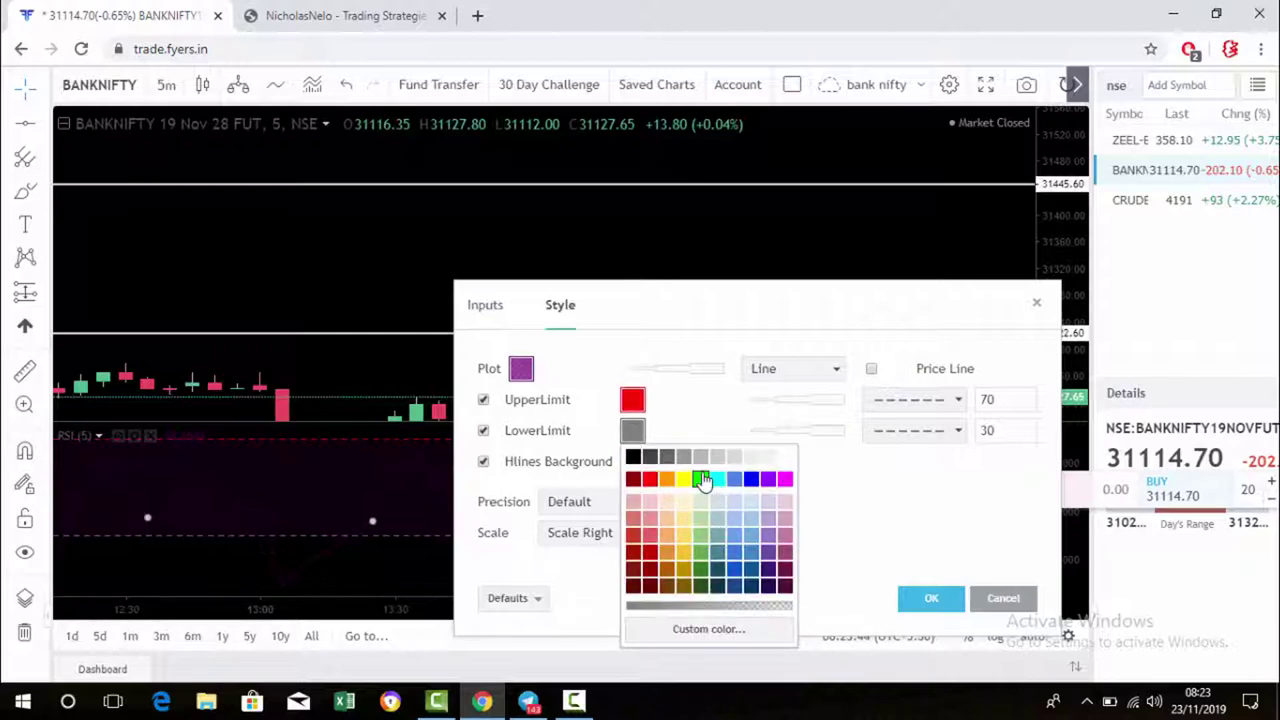
left_click(701, 479)
left_click(522, 372)
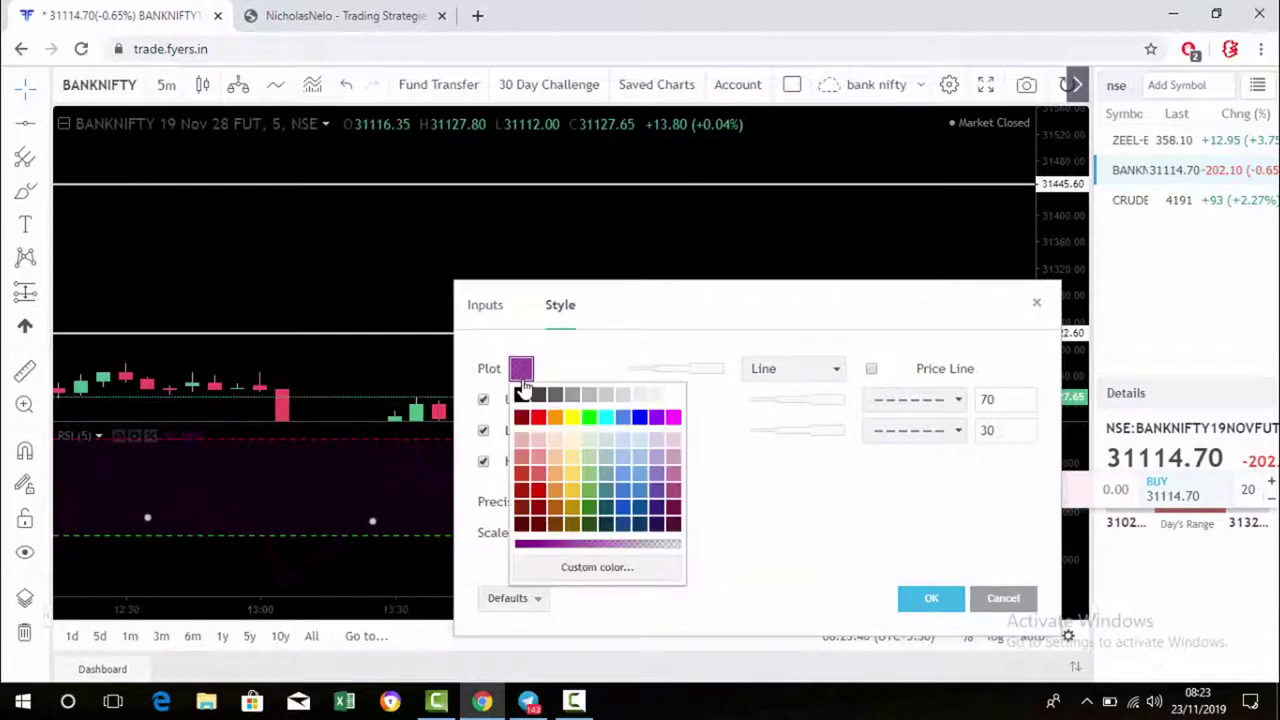
left_click(680, 397)
left_click(916, 603)
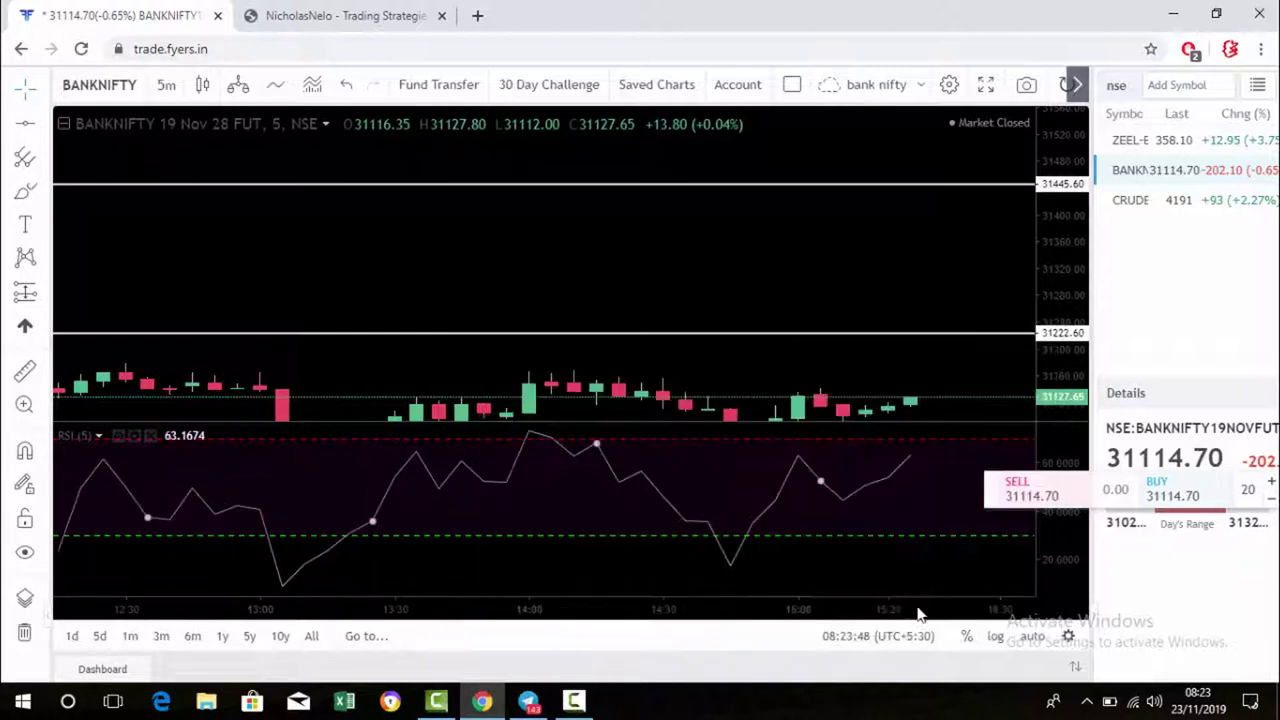
Recentre the candles, hide the watchlist panel and scroll back to the earlier 22 Nov candles.
left_click(38, 92)
left_click(375, 289)
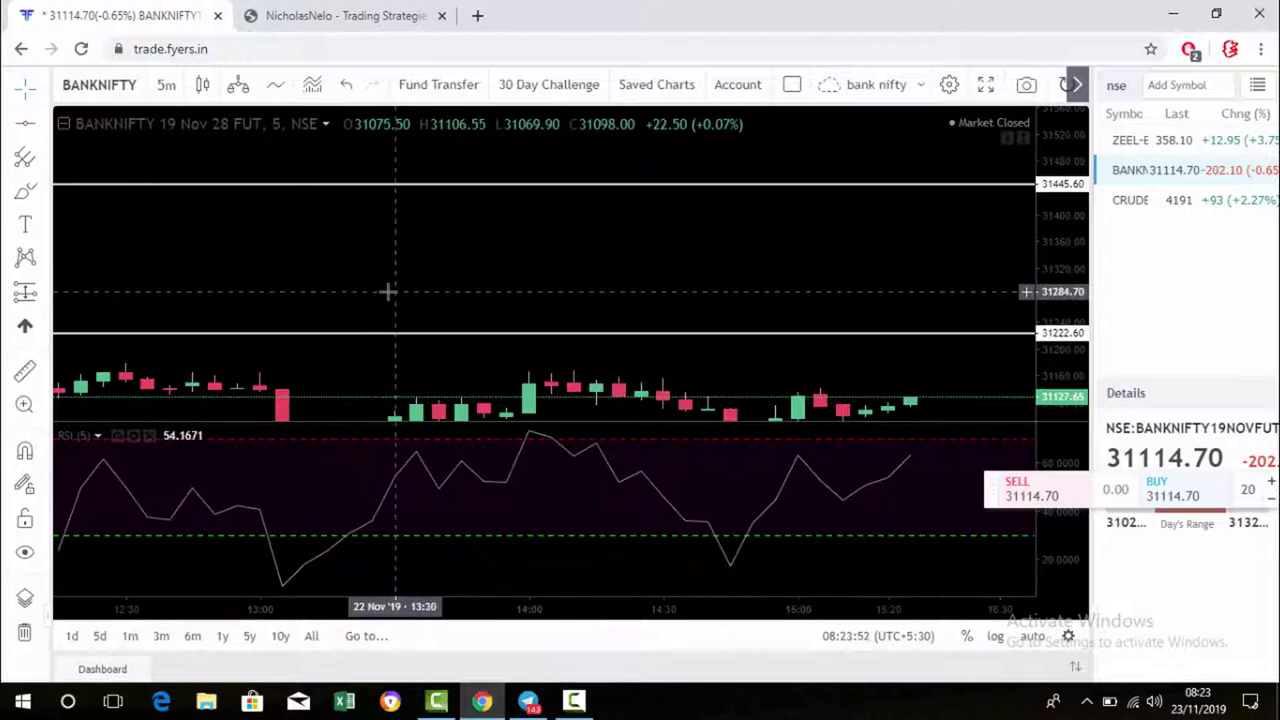
left_click_drag(386, 291, 403, 171)
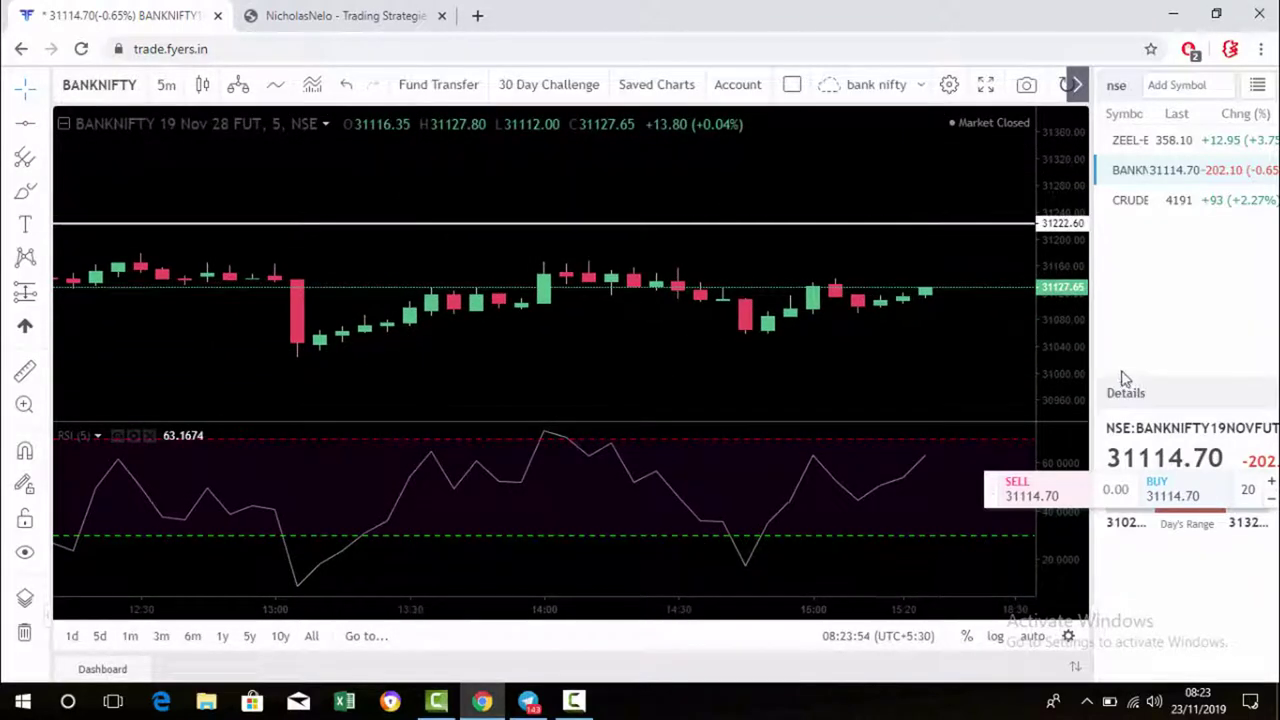
left_click(1238, 403)
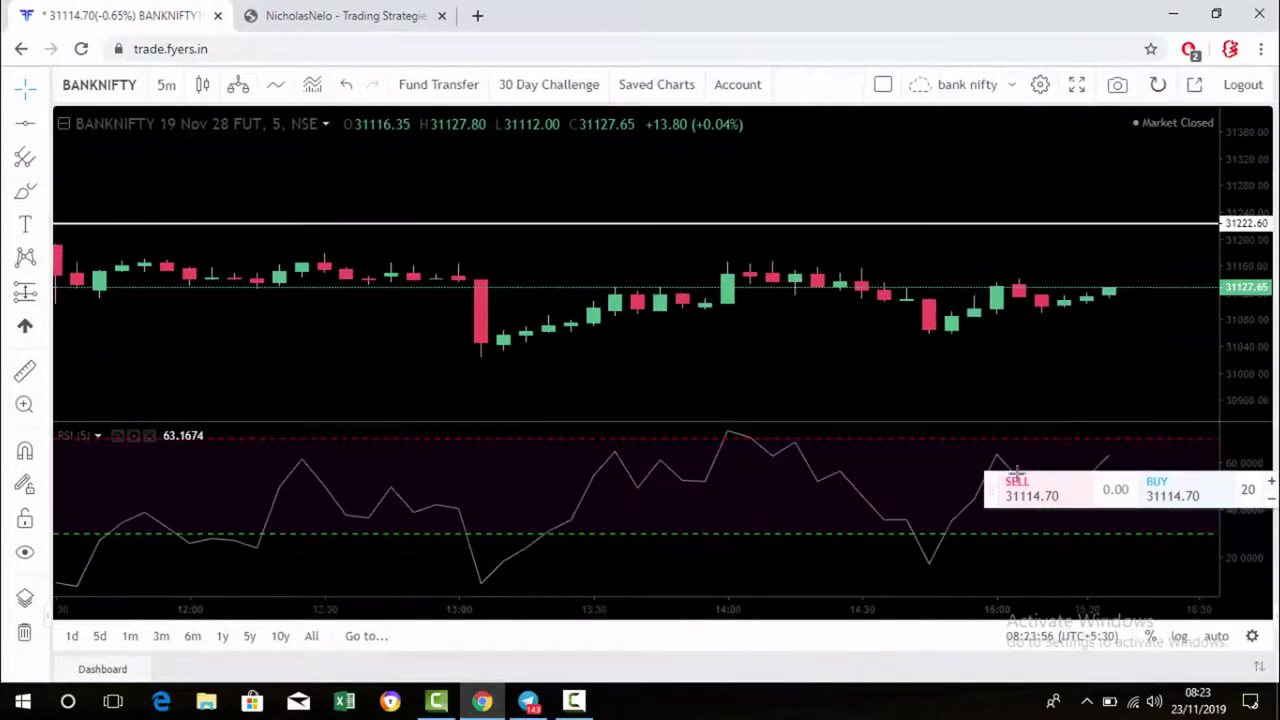
scroll(594, 420, "left", 6)
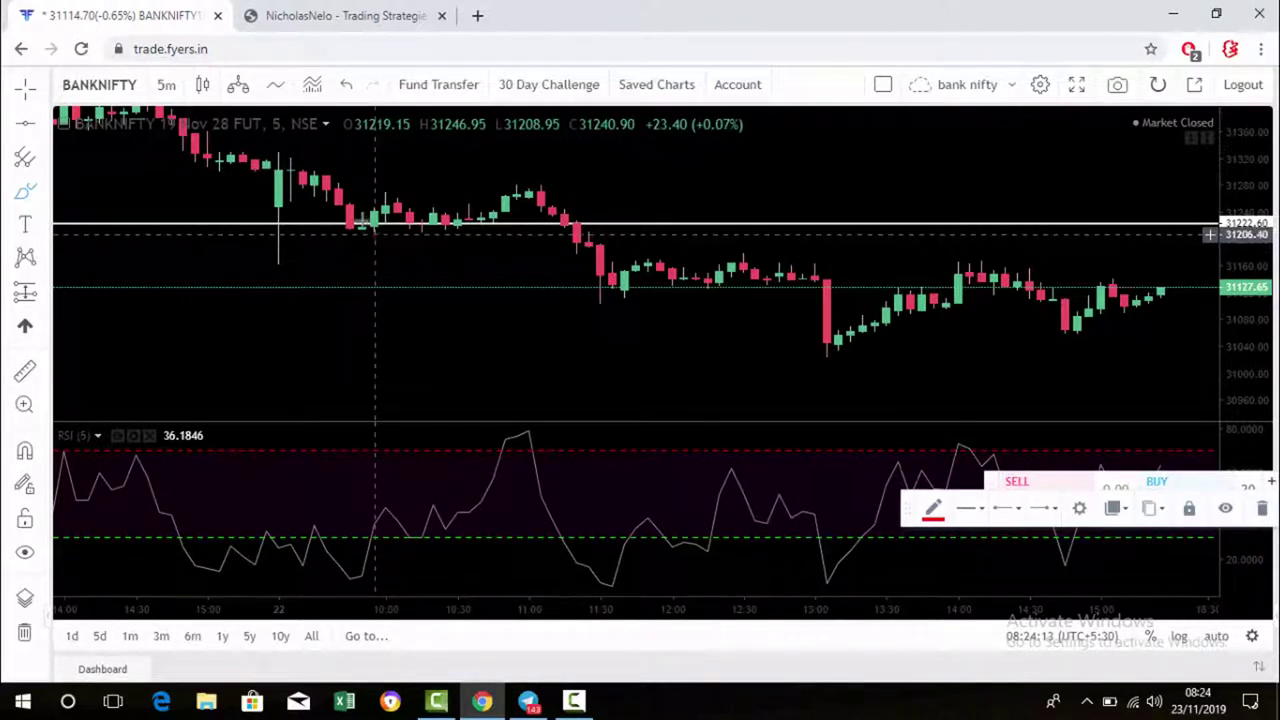
Mark the 10:00 candle on the 31222.60 line and the RSI dip near the lower limit in red.
left_click(373, 217)
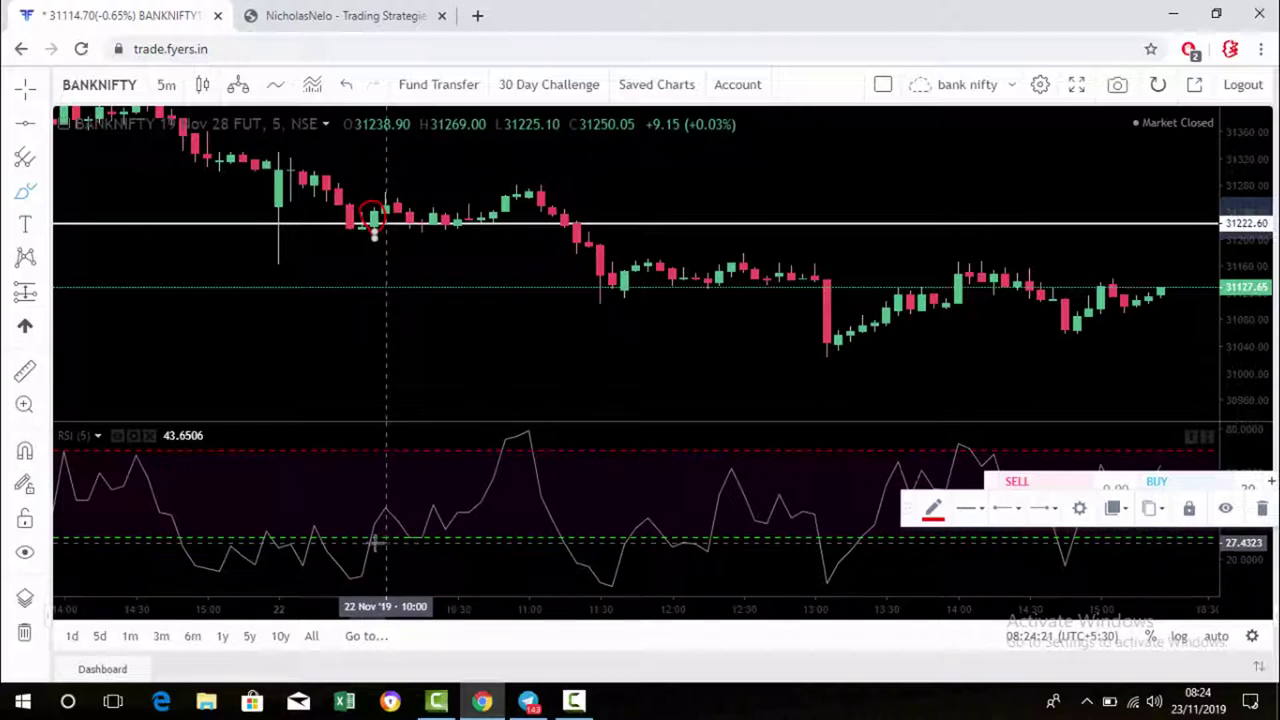
mouse_move(375, 540)
left_mouse_down()
mouse_move(351, 529)
mouse_move(363, 515)
mouse_move(386, 543)
mouse_move(362, 537)
left_mouse_up()
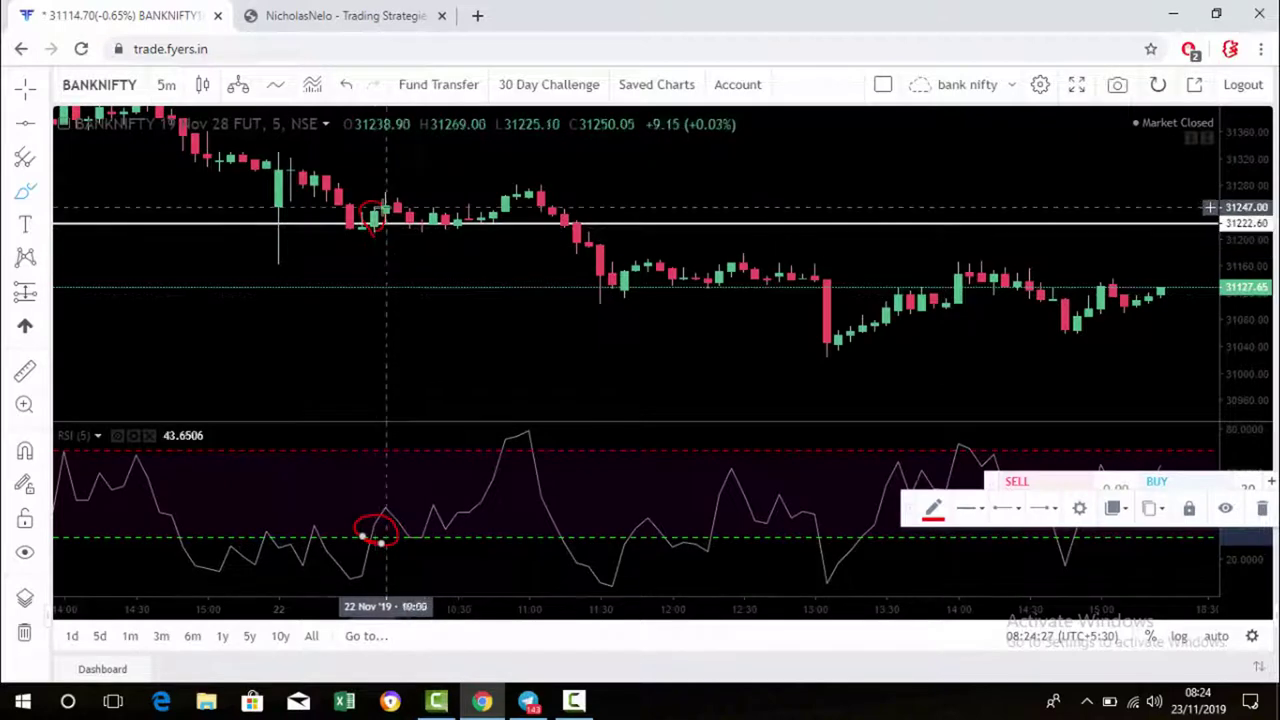
left_click(376, 208)
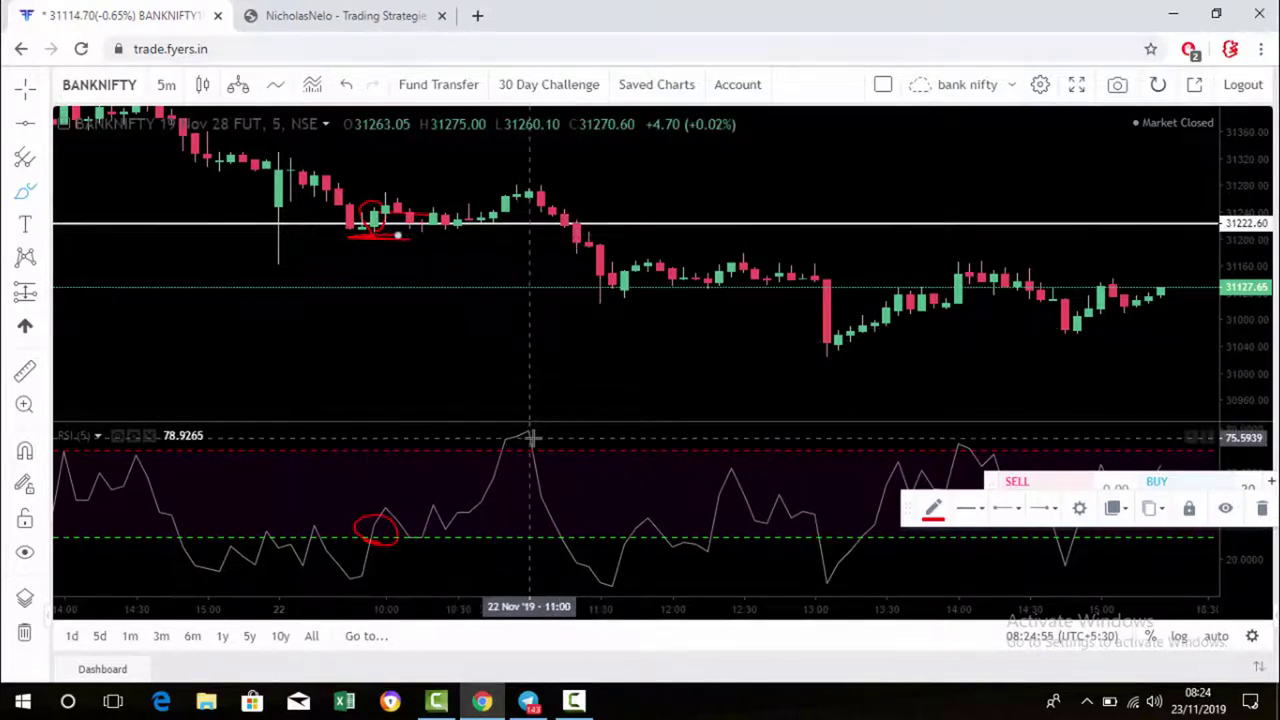
Circle the 11:00 RSI peak and 11:15 candle, and draw red lines at the breakdown, prior high and 13:00 low.
mouse_move(529, 434)
left_mouse_down()
mouse_move(500, 423)
mouse_move(543, 432)
mouse_move(514, 436)
left_mouse_up()
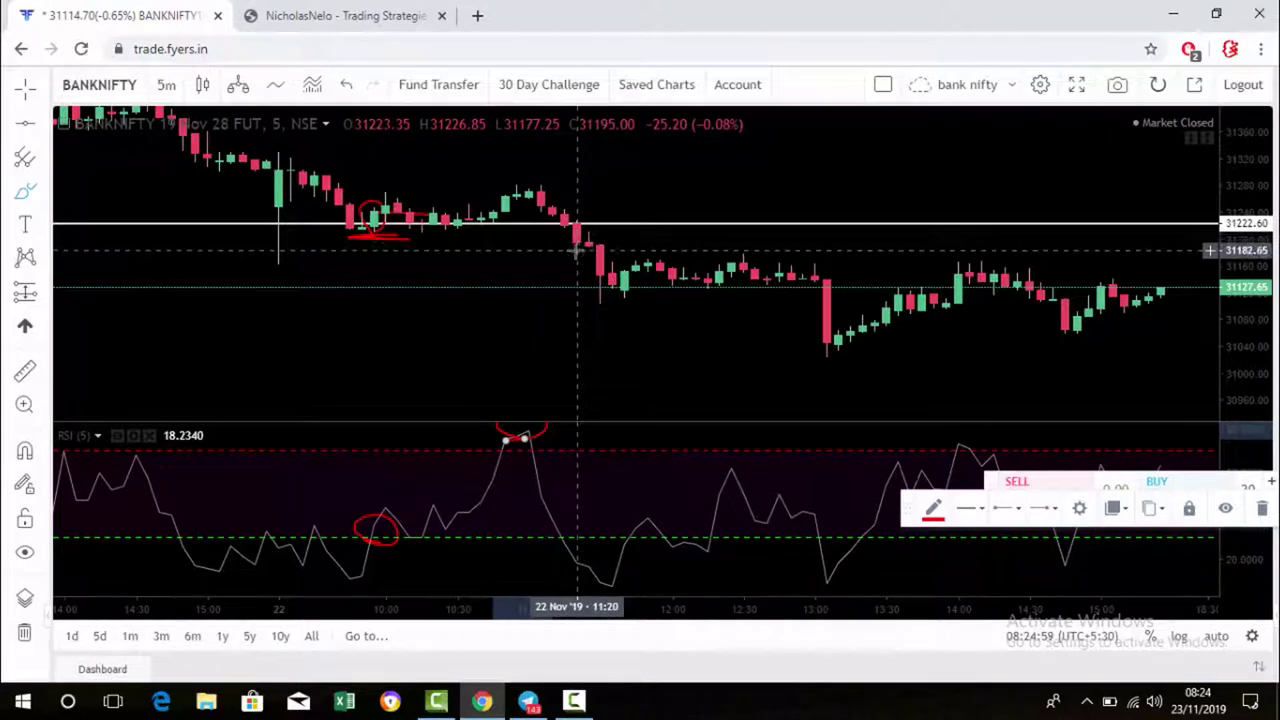
mouse_move(573, 250)
left_mouse_down()
mouse_move(572, 213)
mouse_move(594, 220)
mouse_move(597, 242)
mouse_move(560, 250)
mouse_move(589, 223)
left_mouse_up()
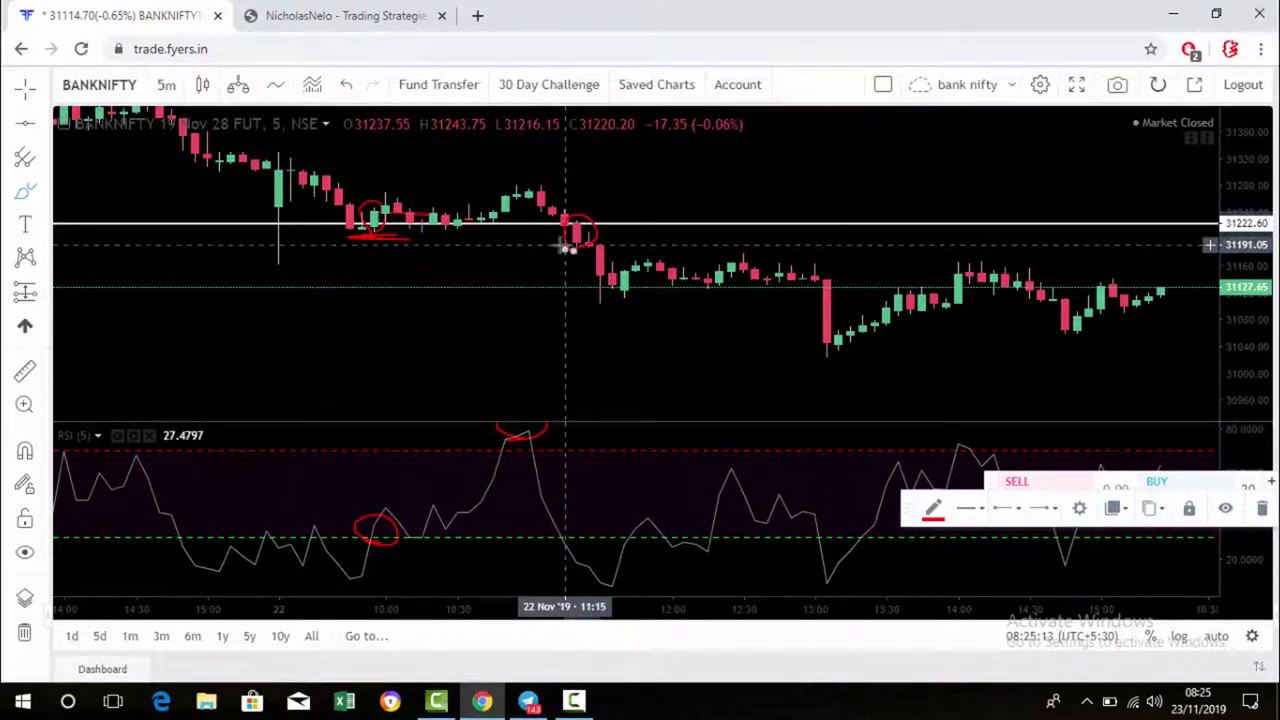
left_click_drag(521, 245, 625, 245)
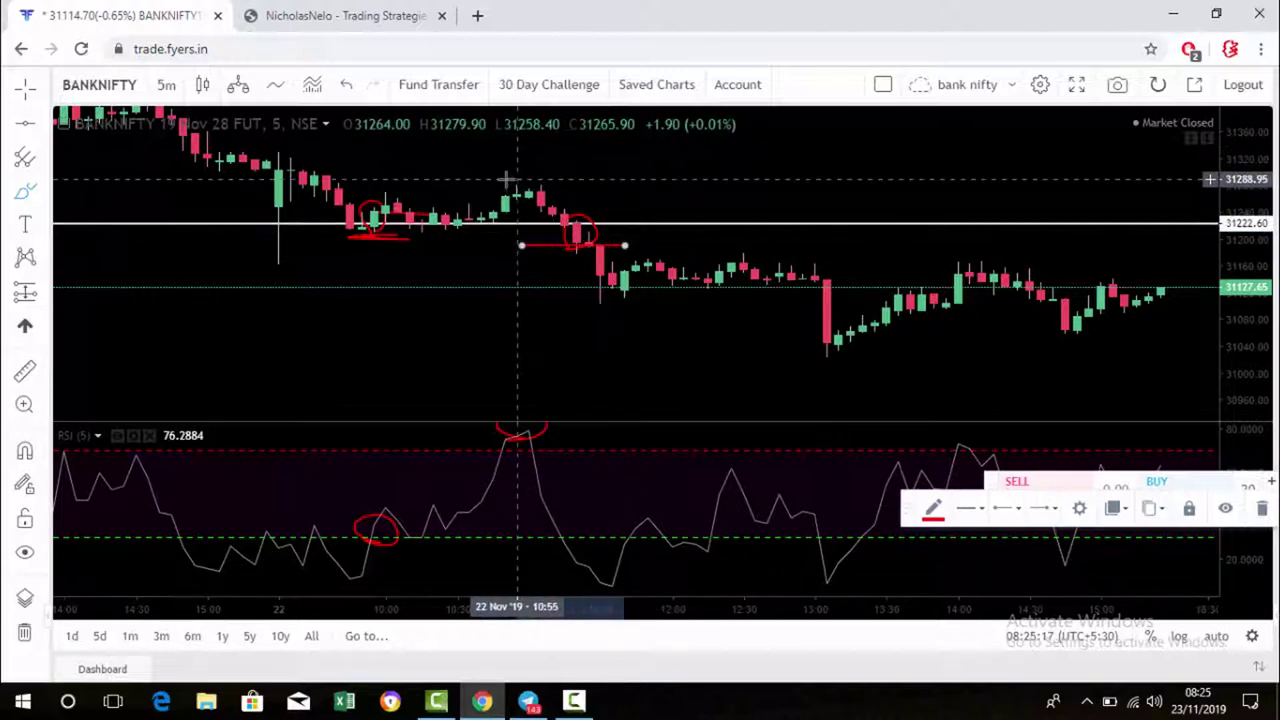
left_click_drag(510, 180, 640, 181)
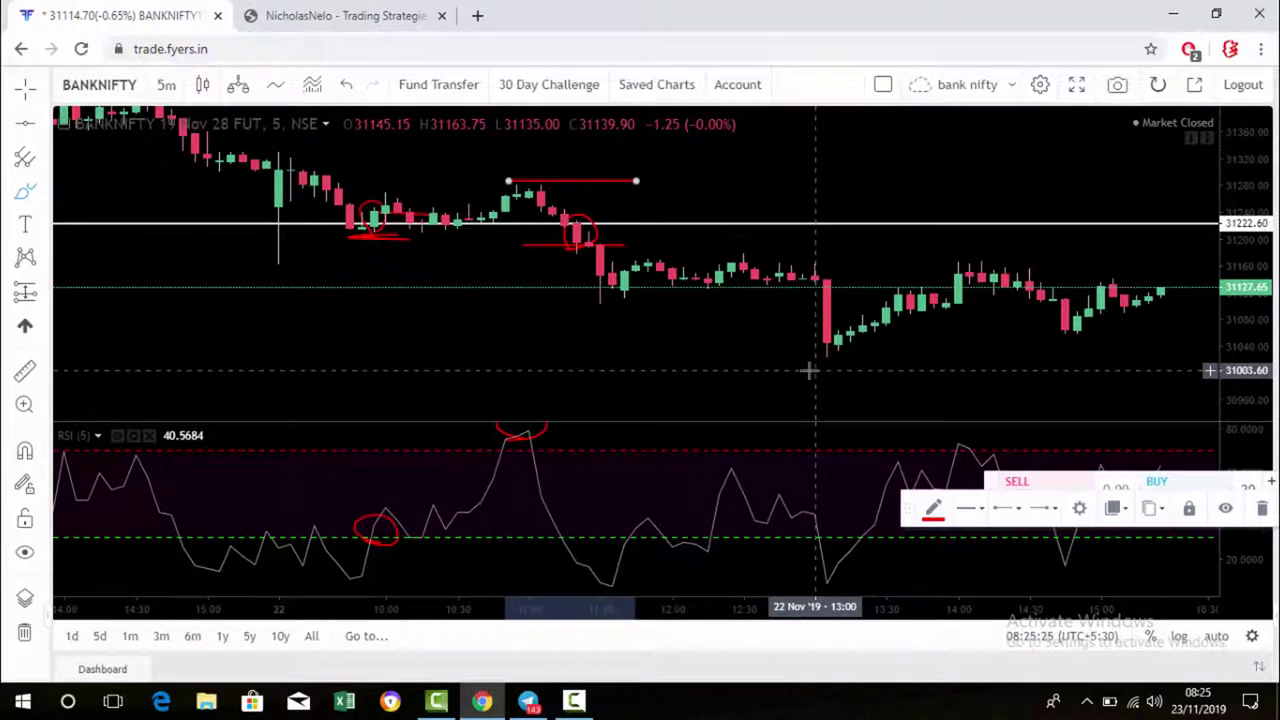
mouse_move(806, 369)
left_mouse_down()
mouse_move(908, 362)
mouse_move(766, 354)
mouse_move(875, 358)
left_mouse_up()
scroll(1100, 300, "down", 1)
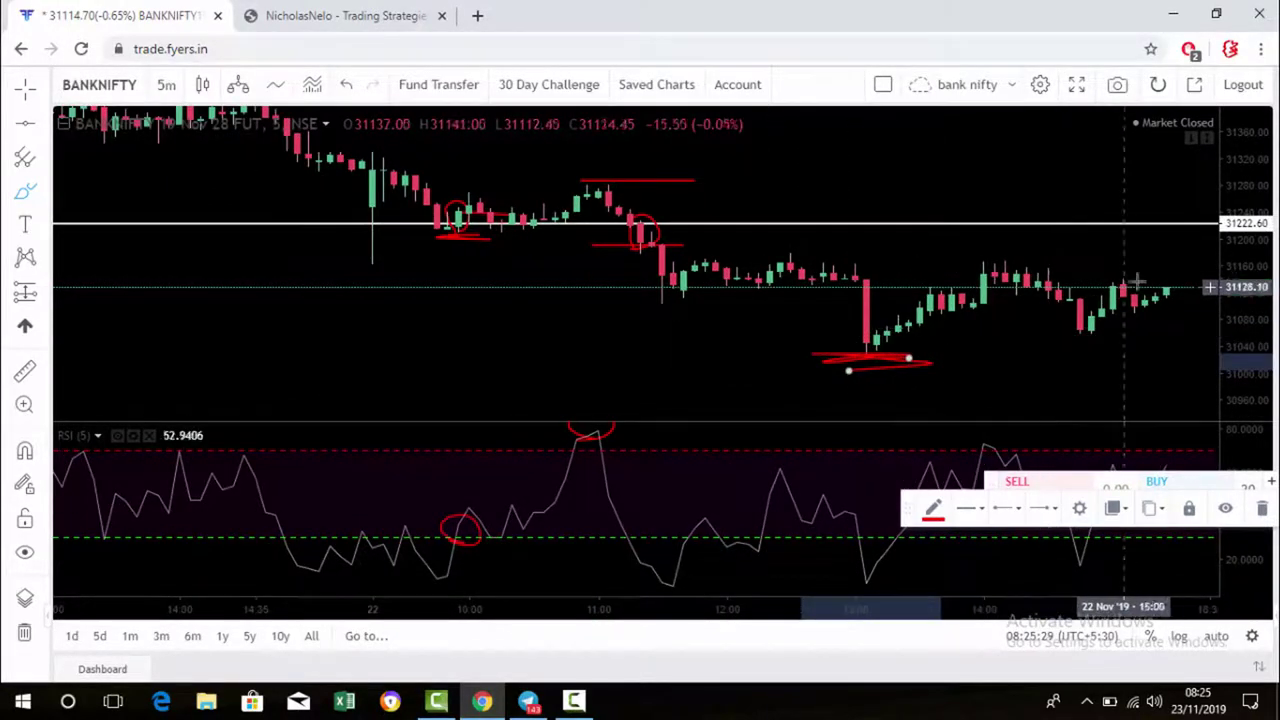